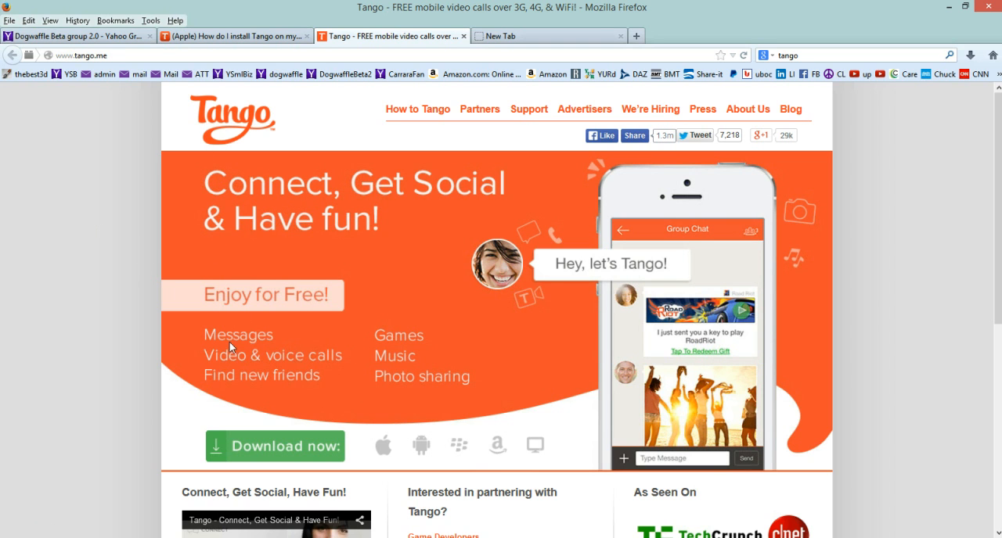
Look over the Tango home page, then open the Support article on adding or deleting Tango Friends contacts on Apple devices.
scroll(231, 335, down, 5)
scroll(233, 337, up, 3)
scroll(233, 336, up, 2)
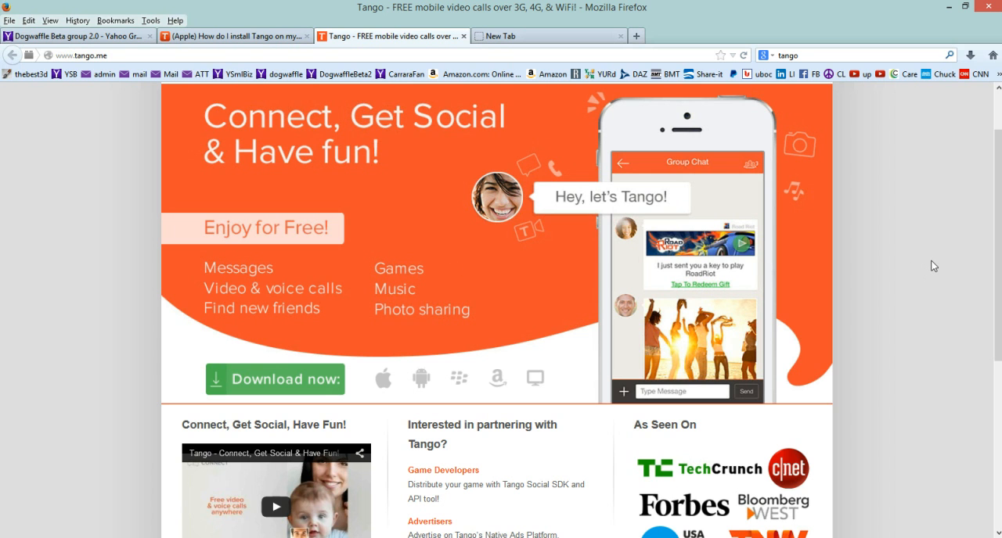
scroll(933, 266, up, 1)
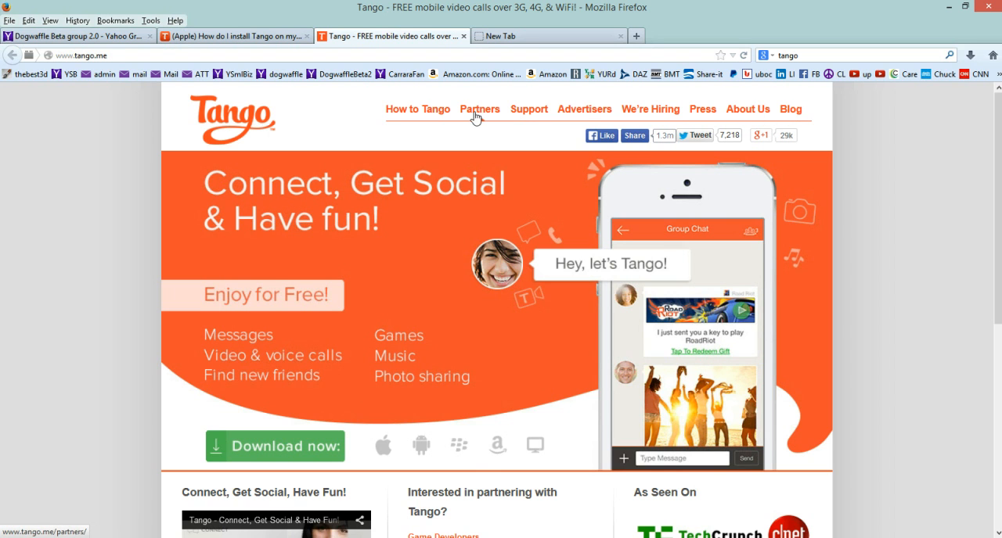
click(529, 110)
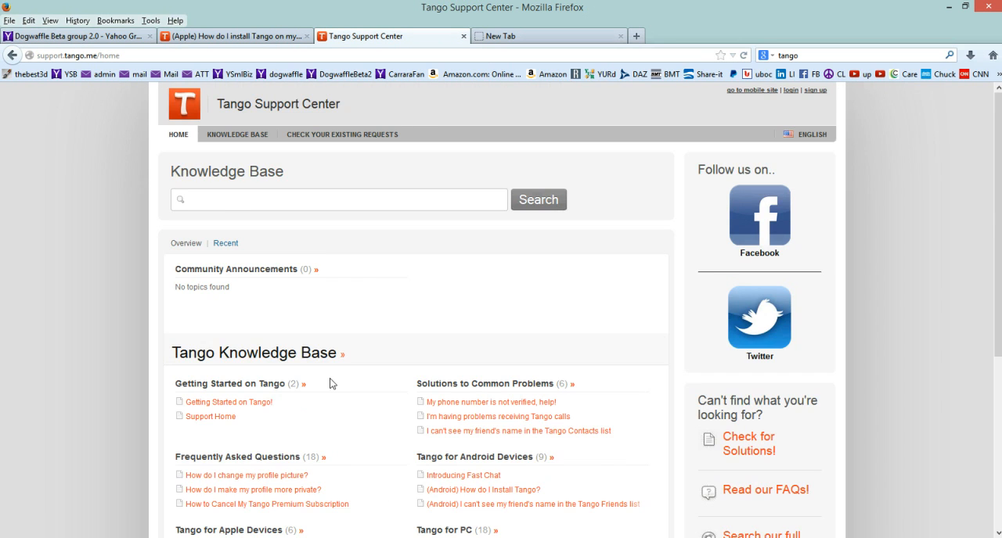
scroll(327, 388, down, 5)
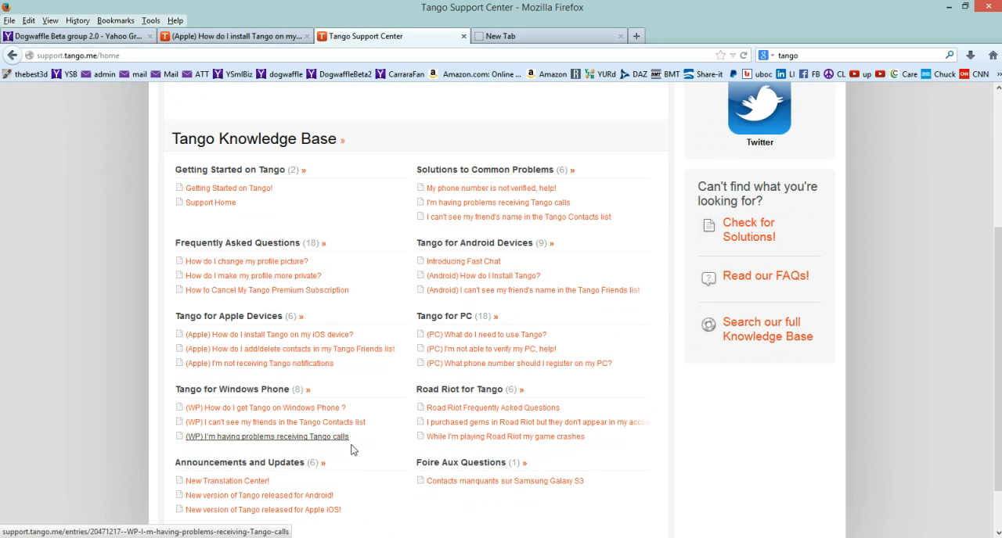
click(258, 354)
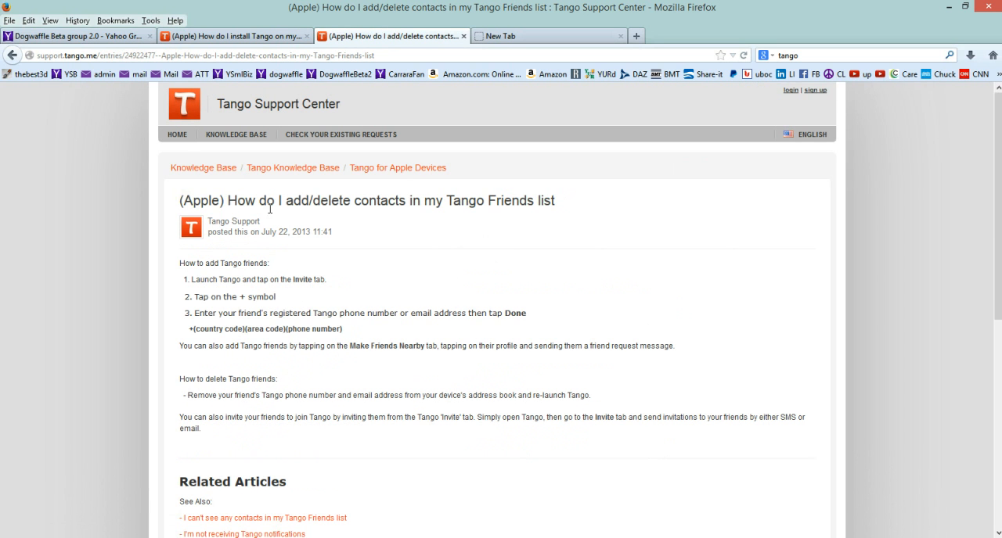
View the support article with the site language set to French and switch it back to English.
mouse_move(806, 134)
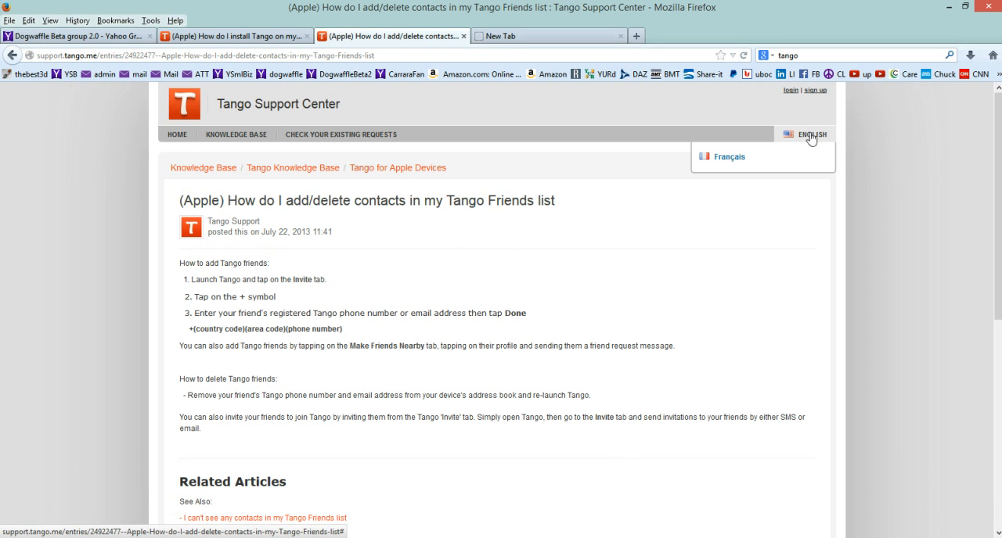
click(721, 159)
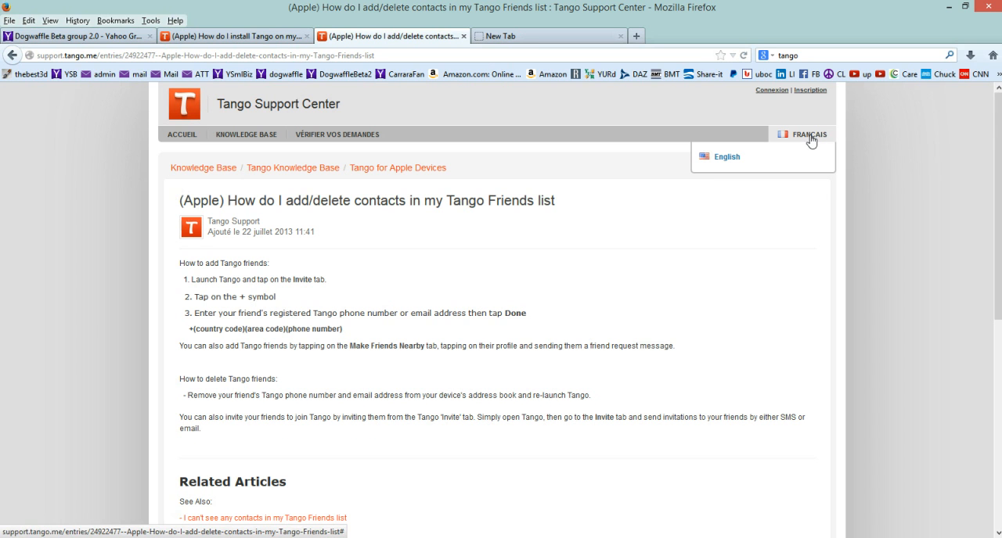
click(735, 158)
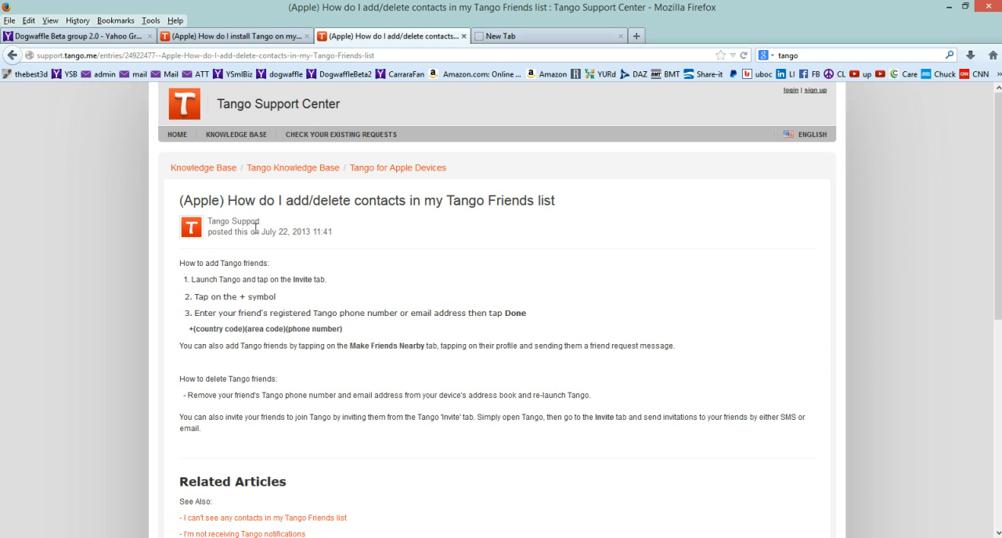
click(802, 135)
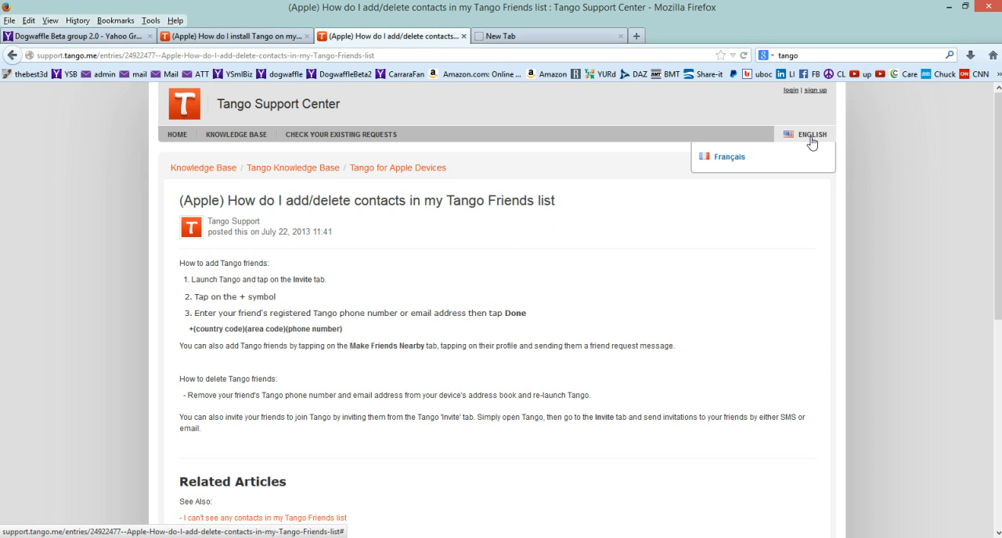
mouse_move(804, 135)
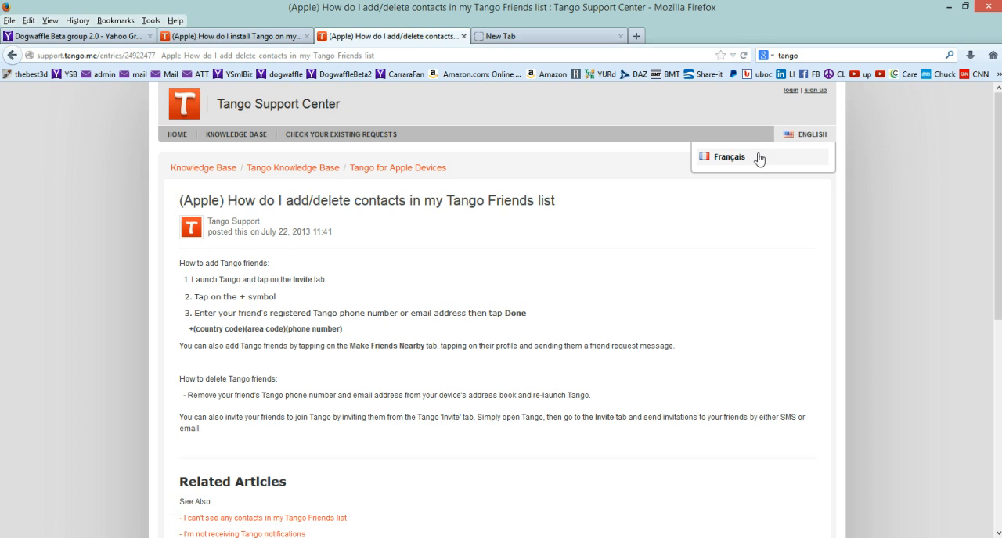
click(728, 163)
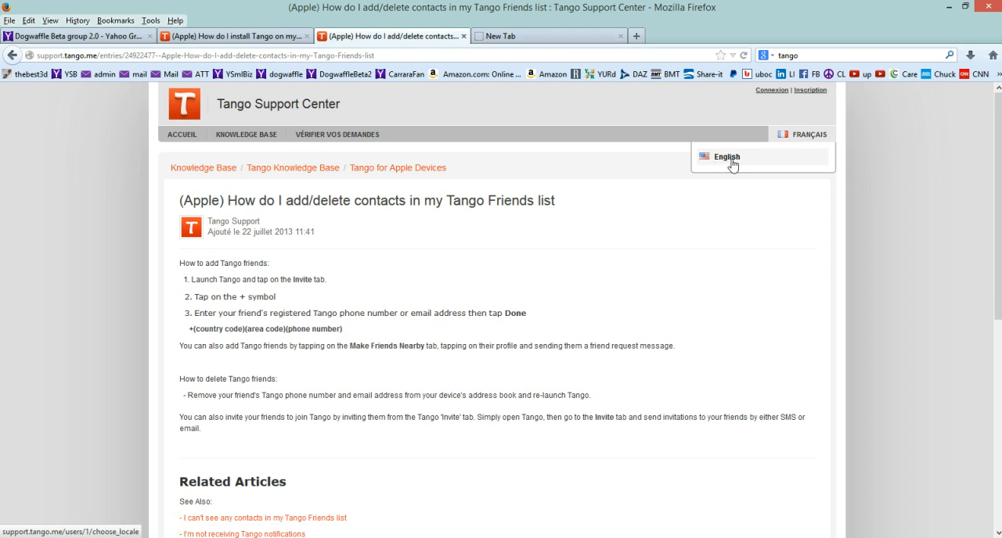
click(823, 139)
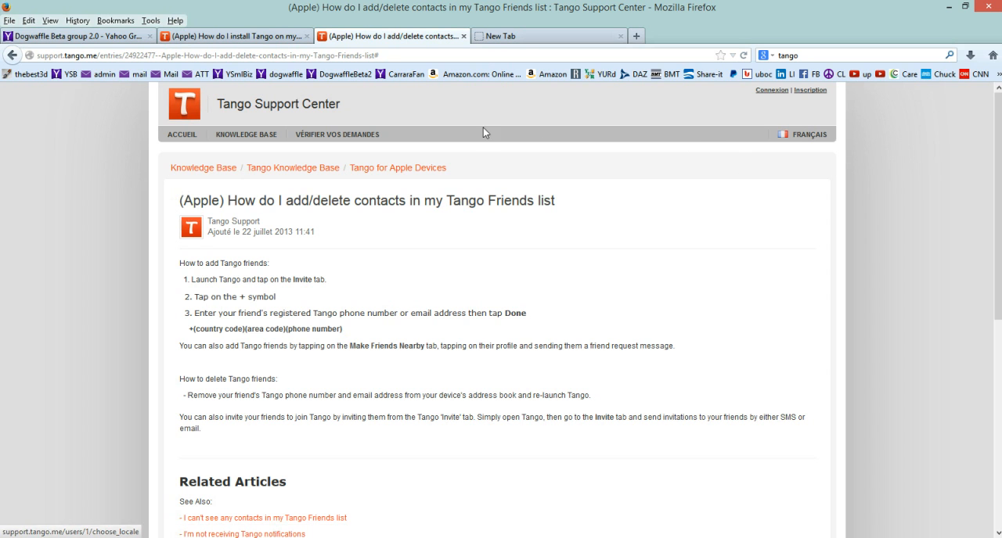
mouse_move(782, 133)
click(795, 160)
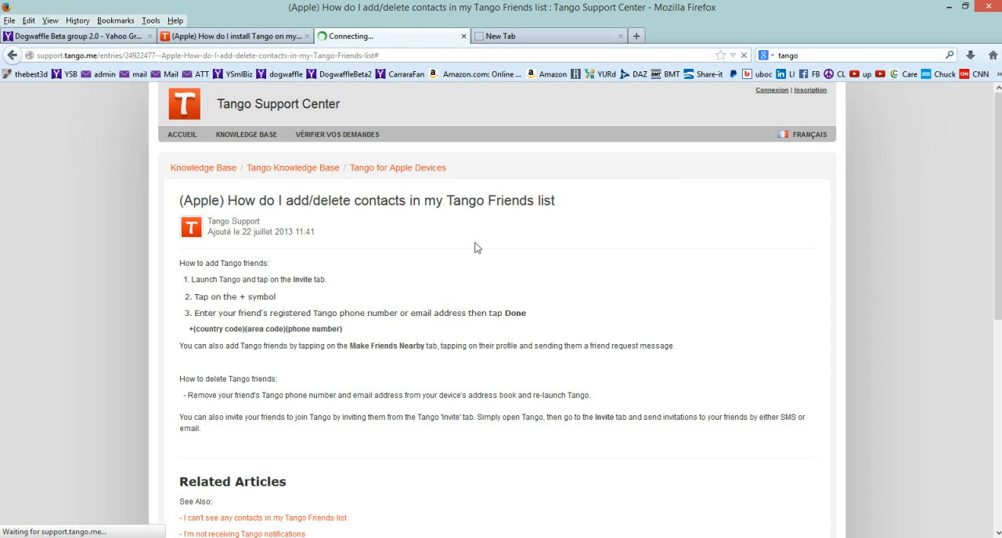
scroll(536, 292, down, 4)
scroll(530, 292, up, 4)
Open the systranlinks.com website in the empty browser tab.
click(575, 35)
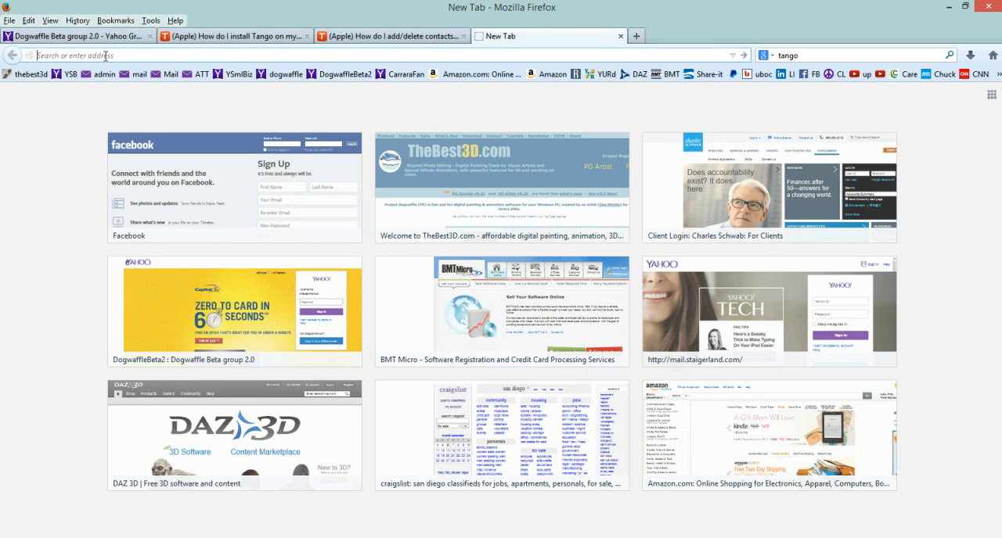
text(systranlinks)
key(Return)
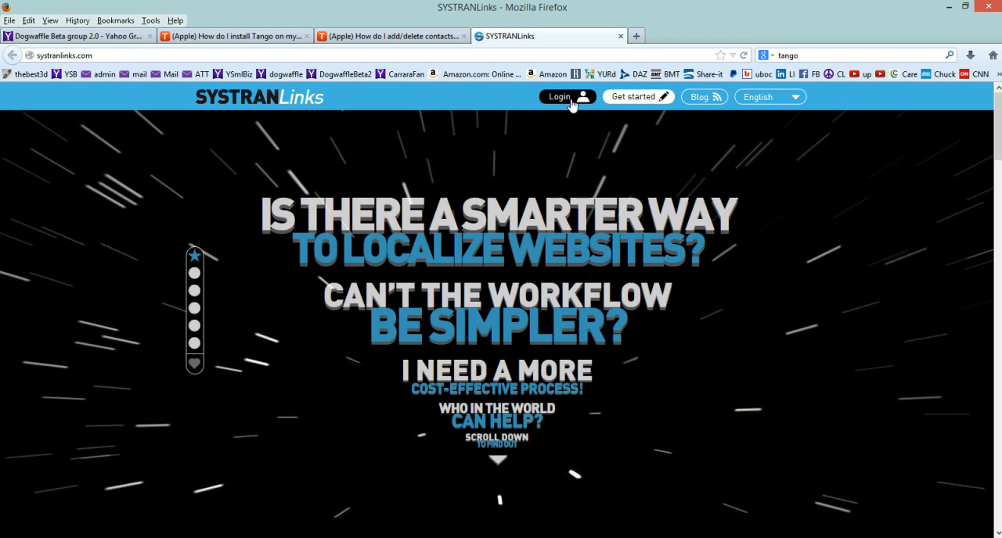
View the Videos page of the SYSTRANLinks Blog and return to the blog's list of all posts.
click(707, 98)
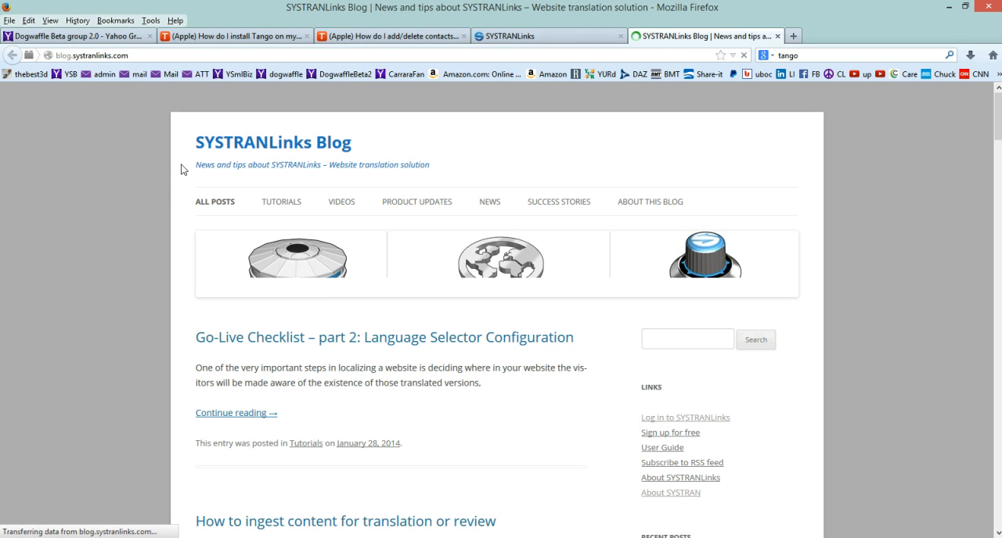
click(337, 206)
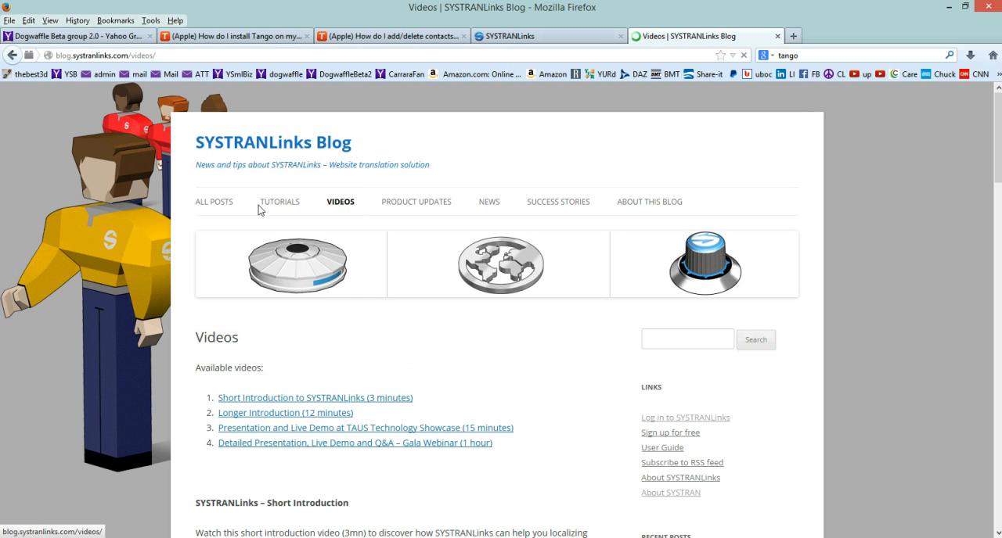
click(291, 244)
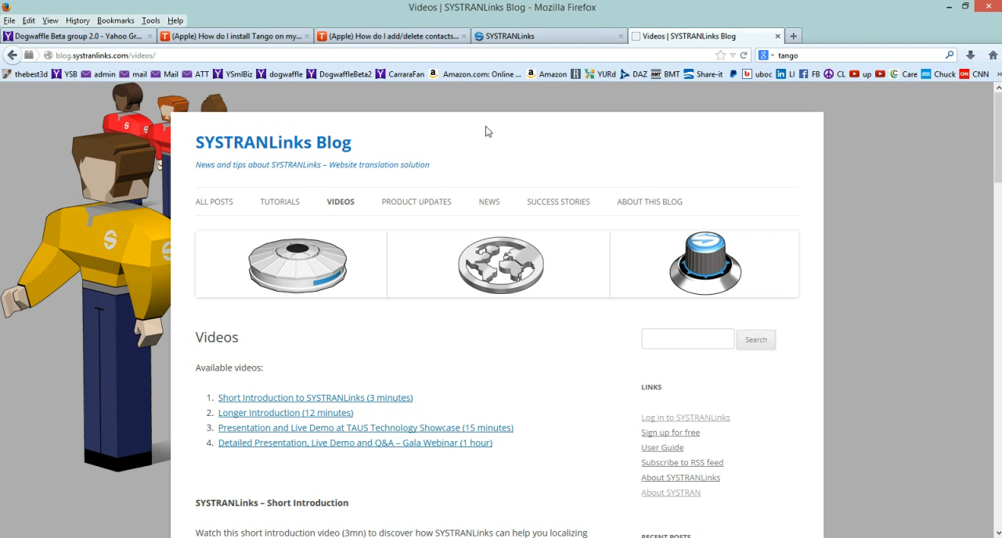
click(13, 56)
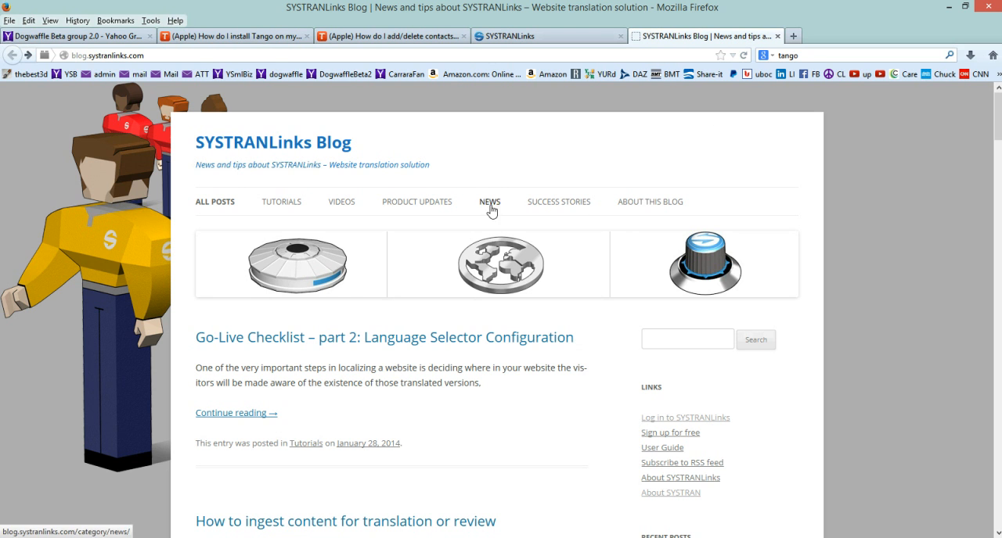
Return to the SYSTRANLinks home page and sign in with the saved username and account password.
click(558, 39)
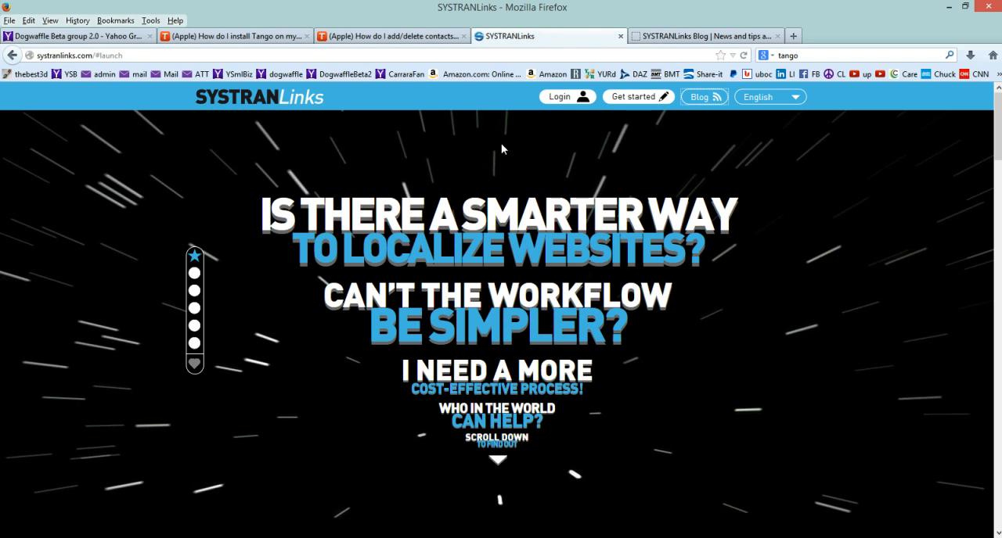
click(577, 97)
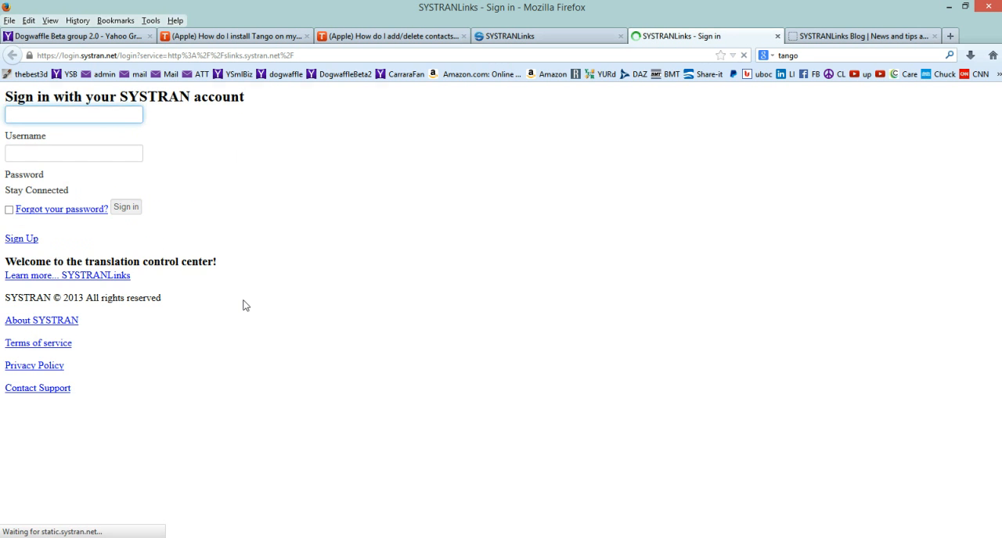
click(893, 174)
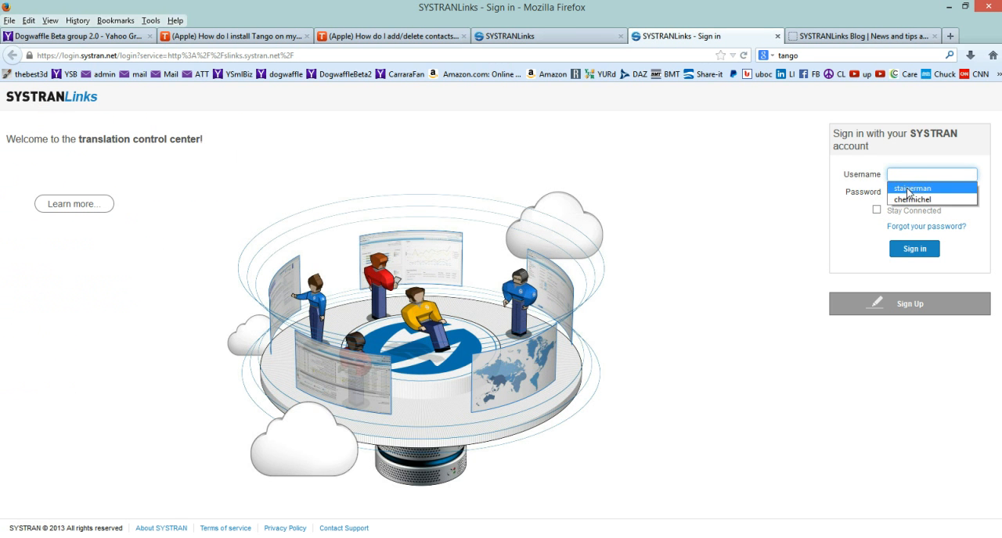
click(912, 189)
click(917, 251)
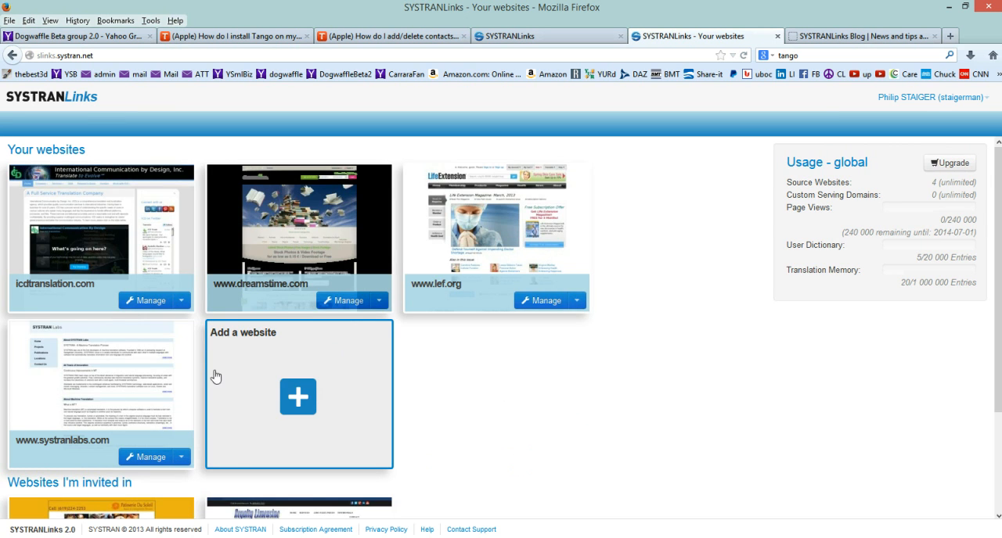
Start adding a new website to the account, check the Tango site's web address, and close the SYSTRANLinks Blog page.
click(297, 394)
drag(425, 190, 273, 179)
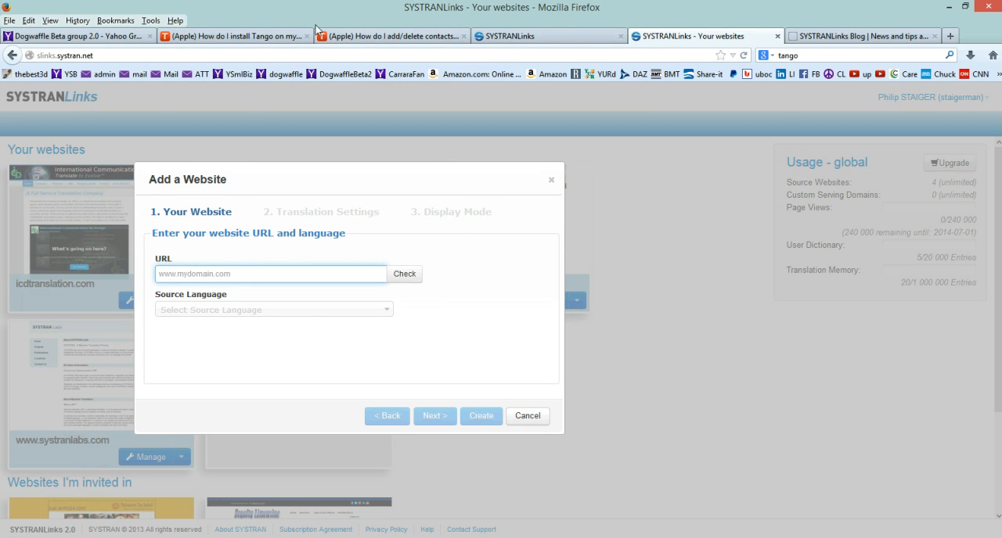
click(356, 36)
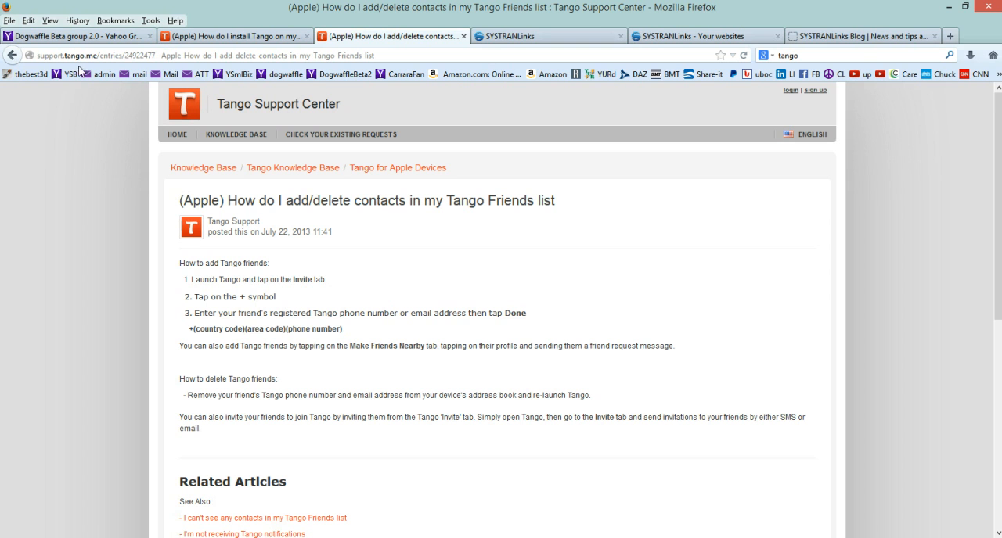
click(849, 37)
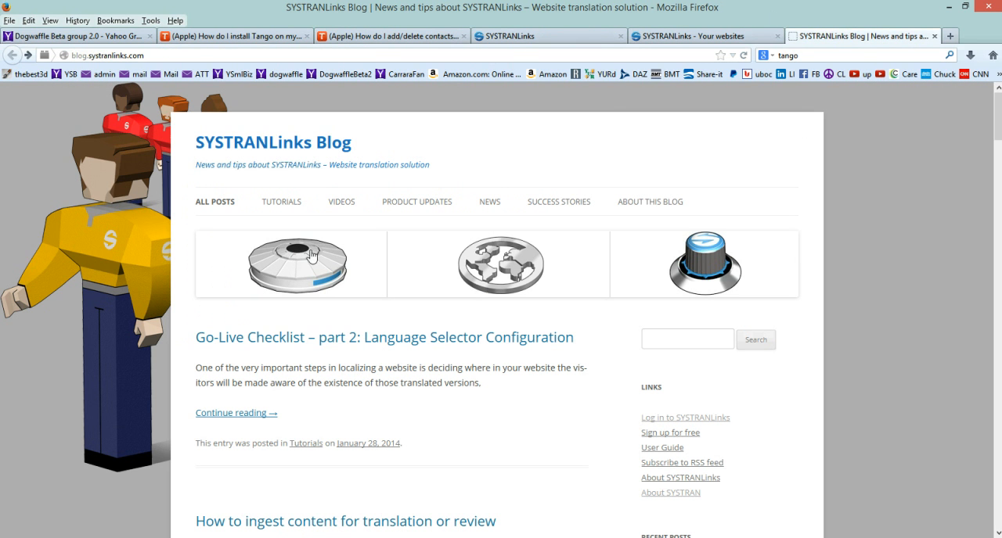
click(933, 36)
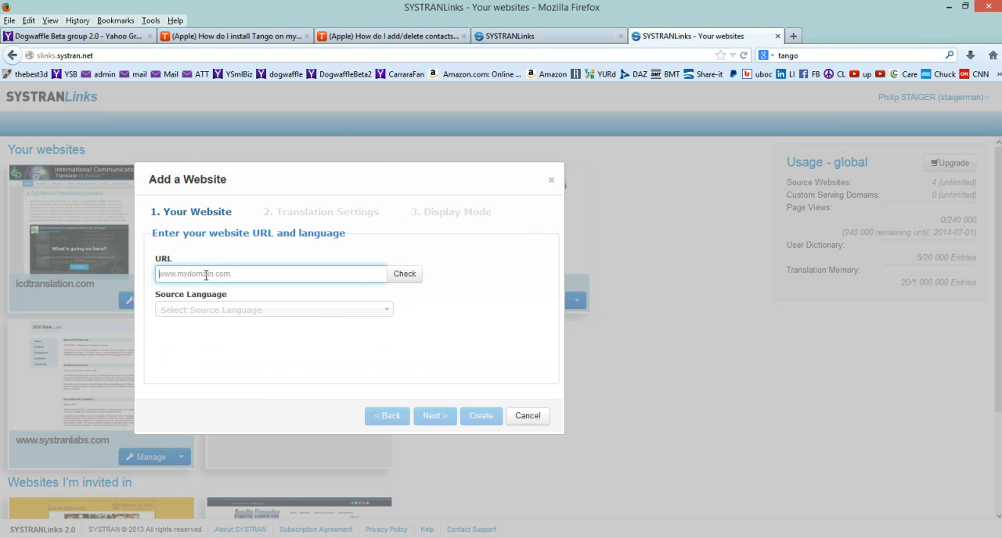
text(www.tango.me)
click(404, 276)
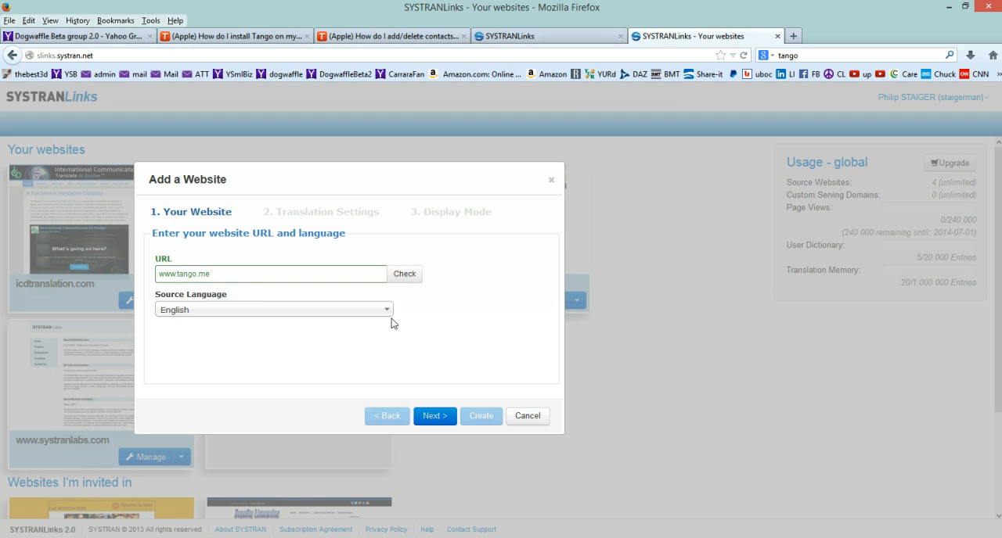
click(385, 313)
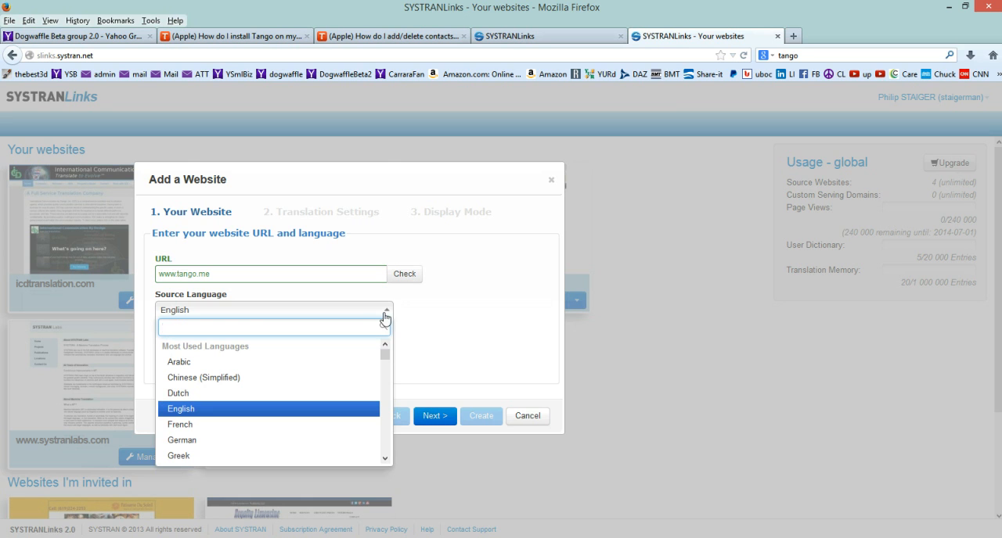
click(431, 309)
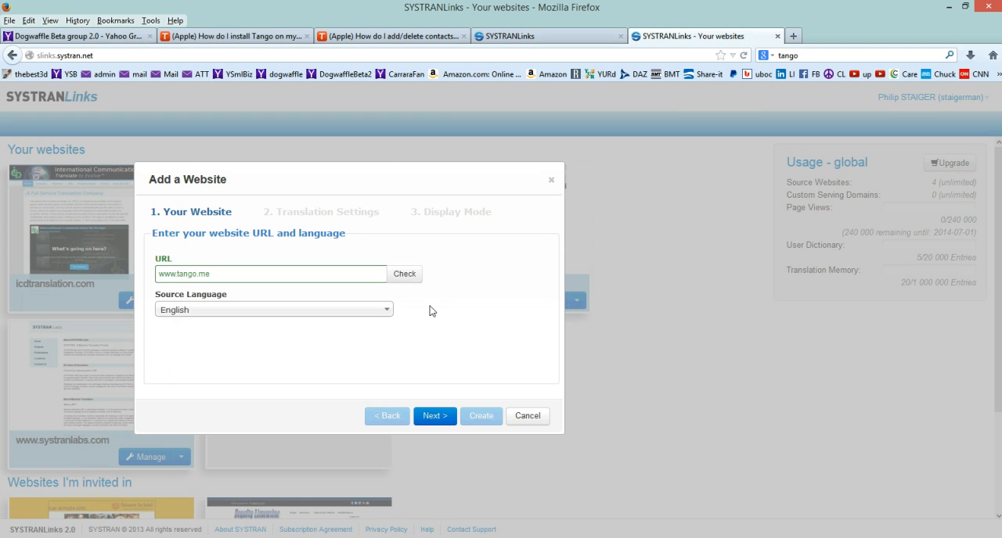
click(437, 419)
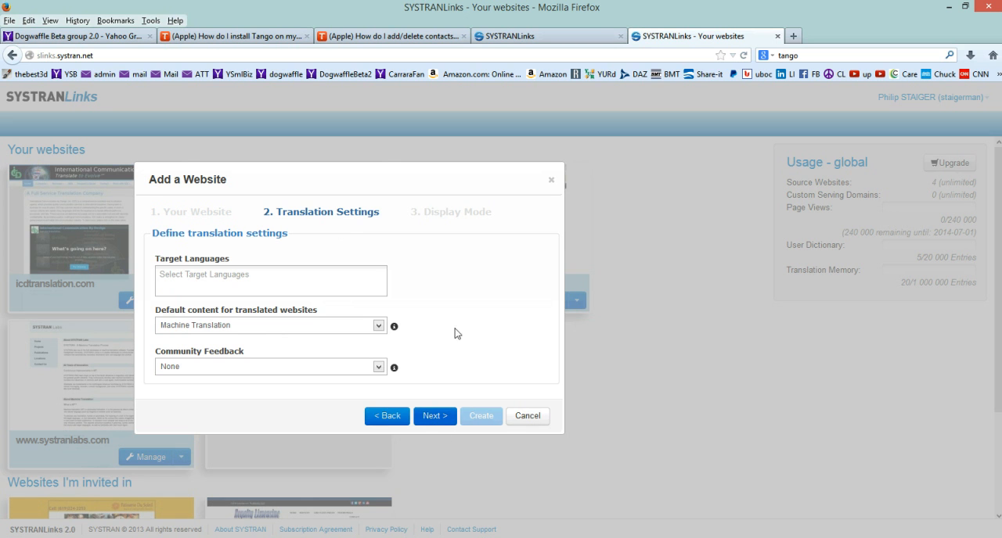
Add German, Korean and Japanese as target languages for the Tango website.
click(203, 282)
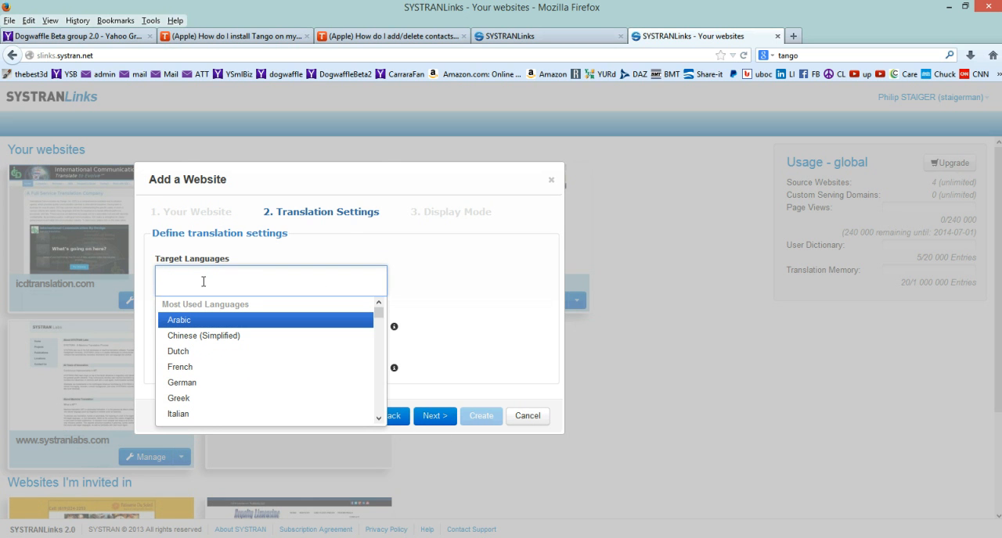
text(German)
key(Return)
text(Kore)
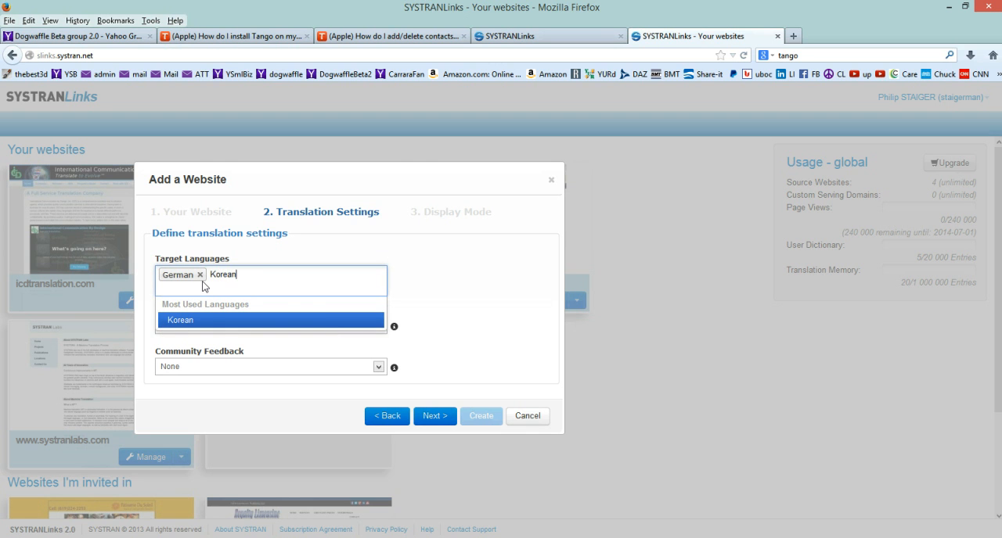
text(an)
key(Return)
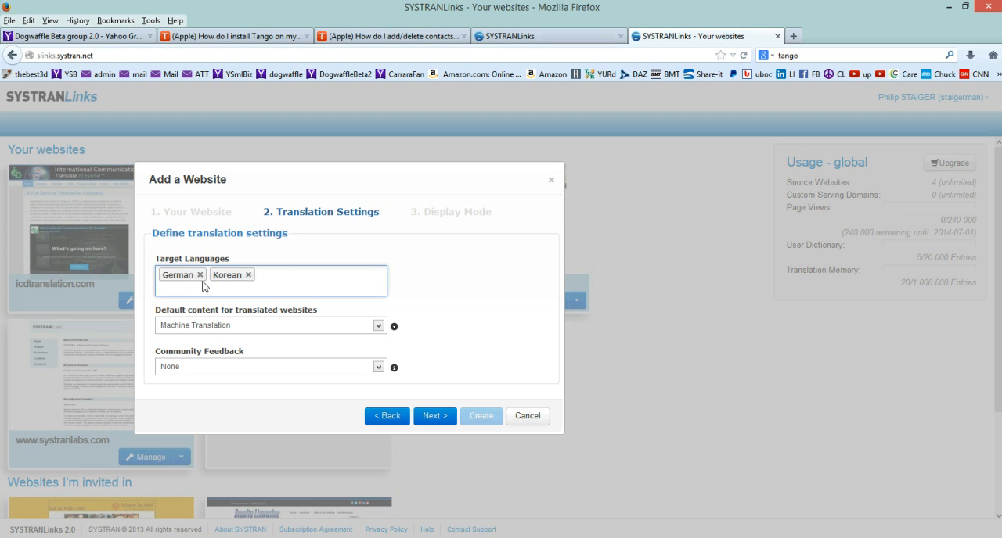
text(Japanese)
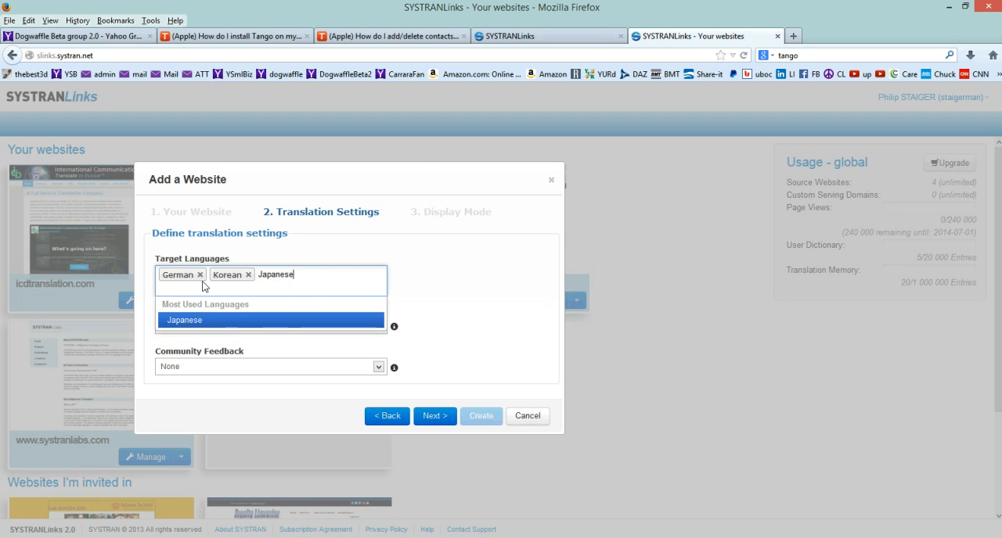
key(Return)
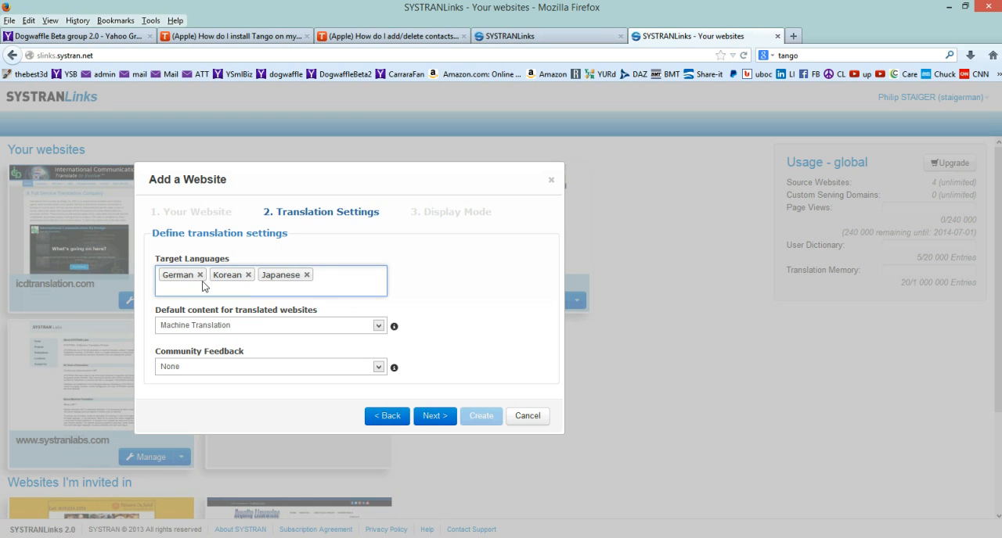
Add Chinese (Simplified), Portuguese and Spanish to the target languages.
text(H)
text(Chi)
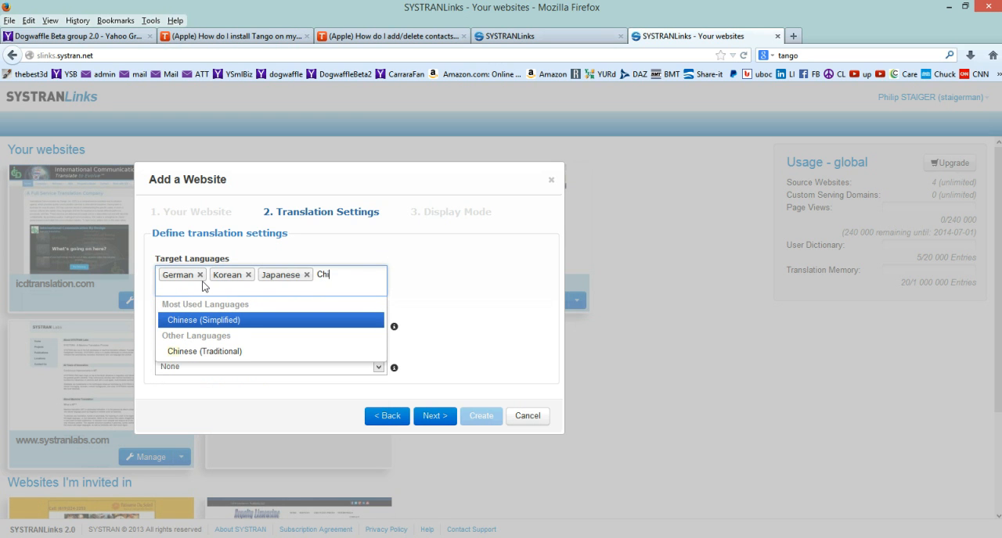
text(nese)
key(Return)
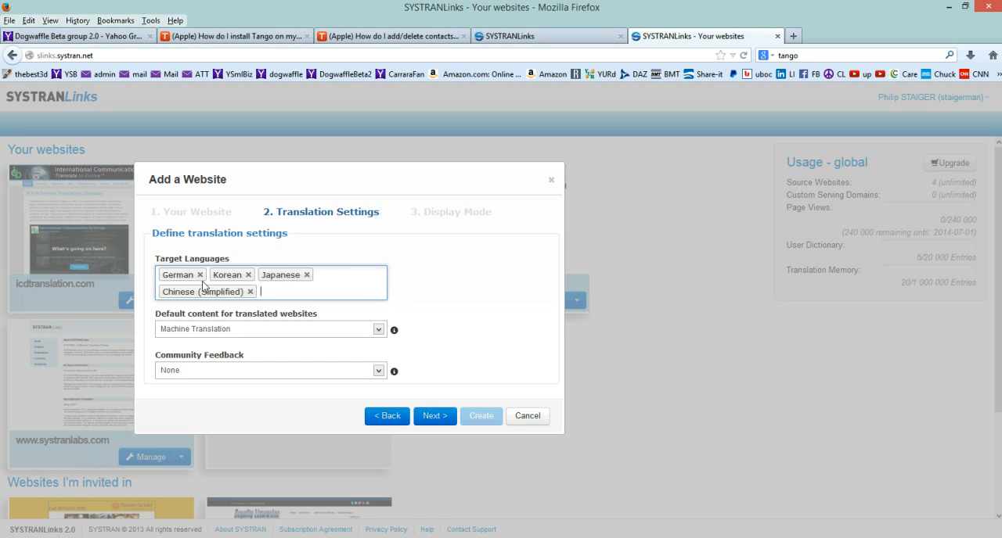
text(Por)
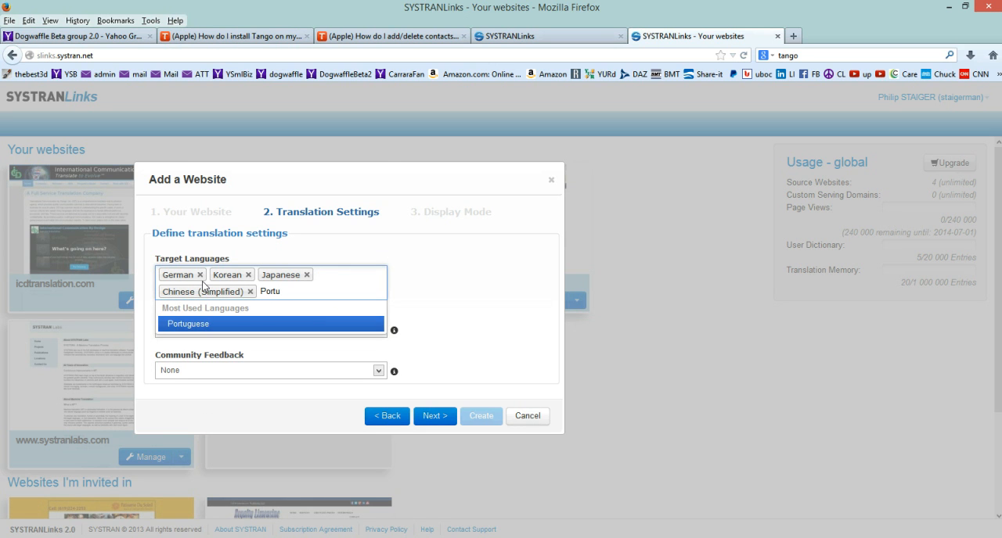
text(tu)
click(217, 329)
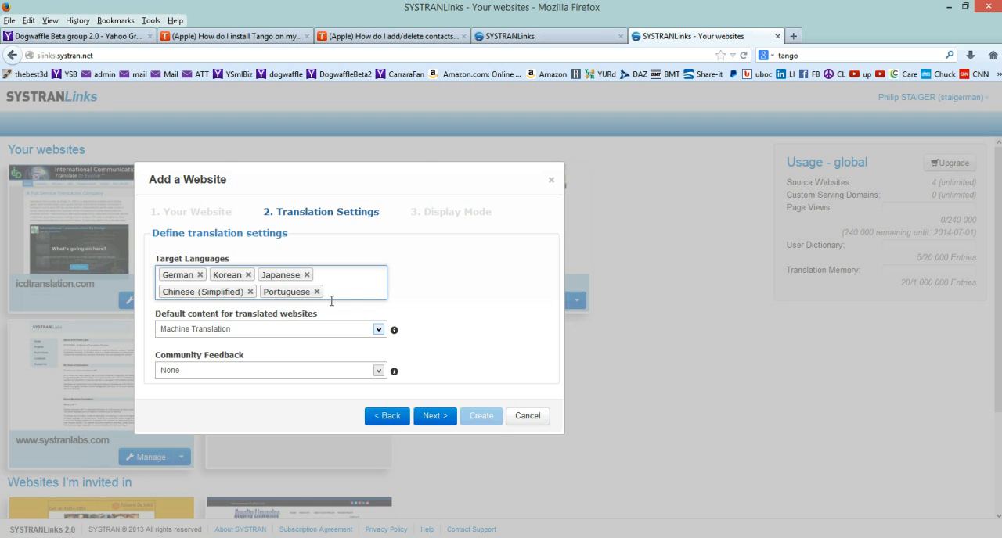
click(346, 291)
text(Spanish)
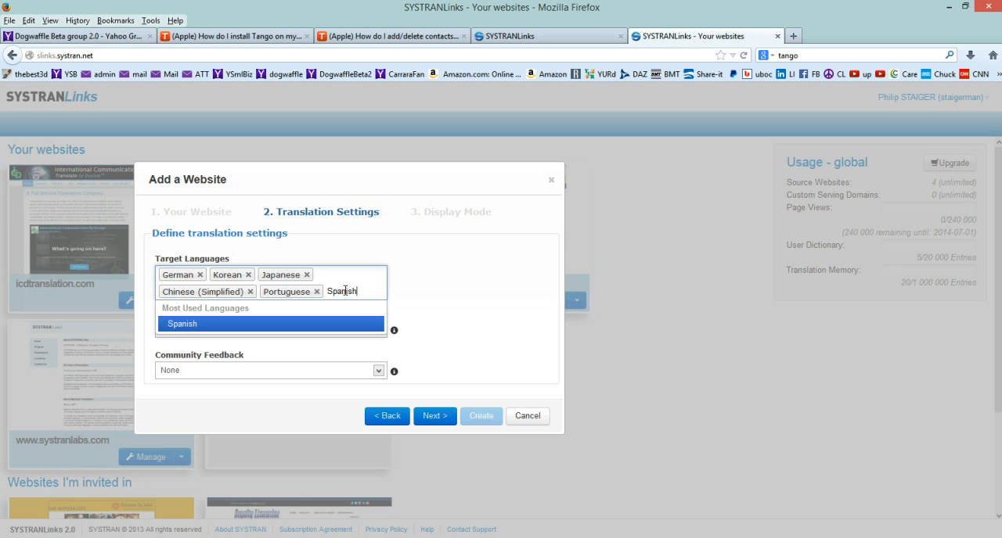
key(Return)
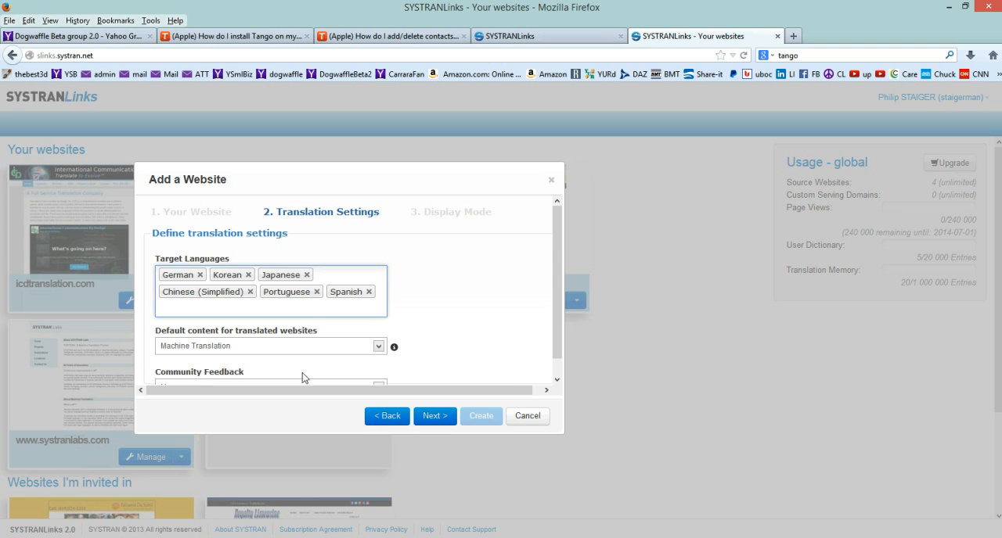
Keep Machine Translation as default content, choose the Dropdown language selector theme, and create the localized website.
click(368, 347)
click(421, 338)
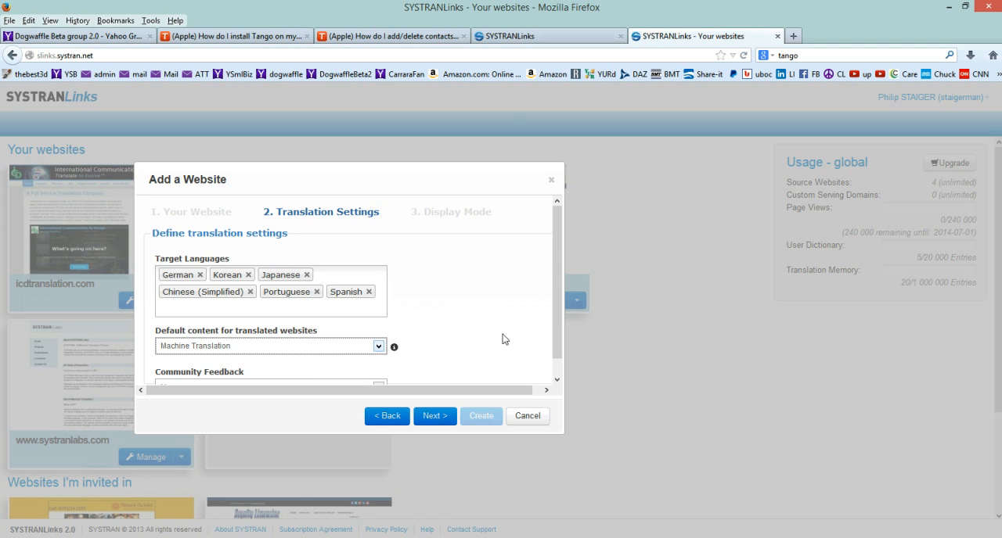
click(448, 416)
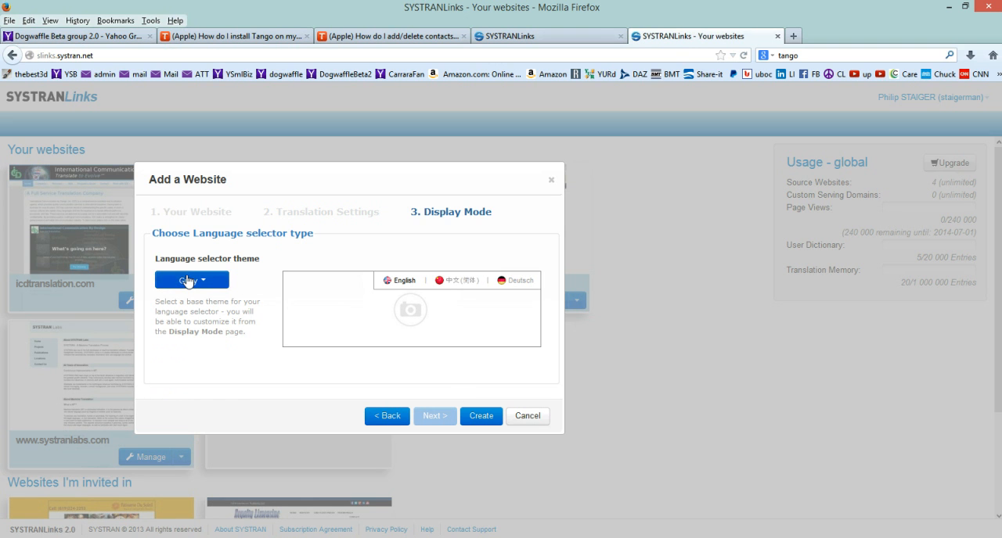
click(188, 281)
click(190, 354)
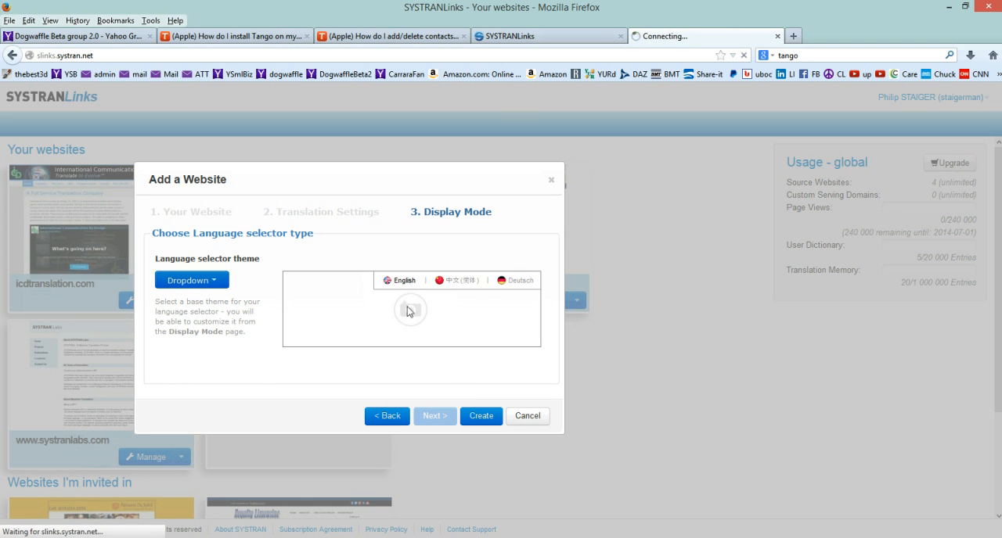
click(482, 416)
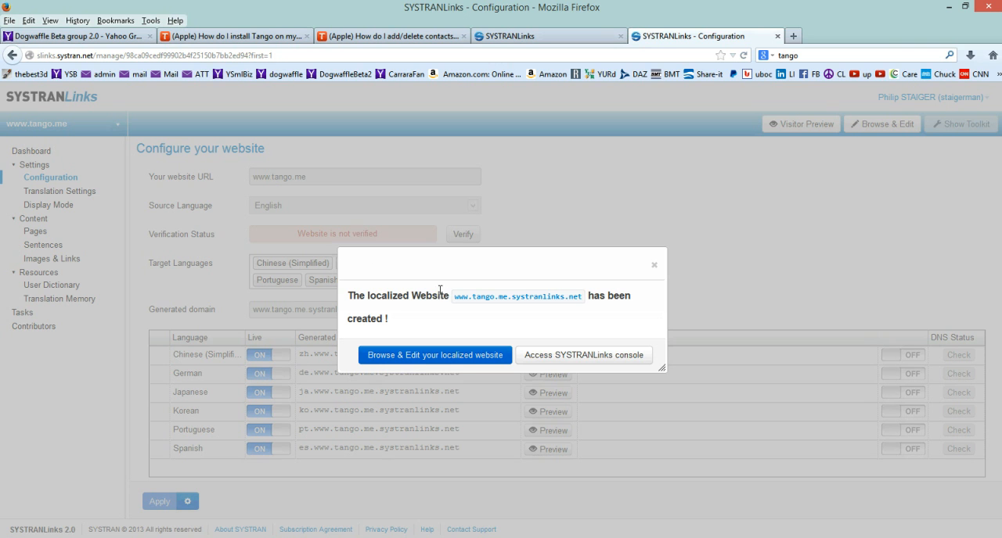
Open the localized Tango website for browsing and editing, and view its Korean and Portuguese versions.
click(411, 356)
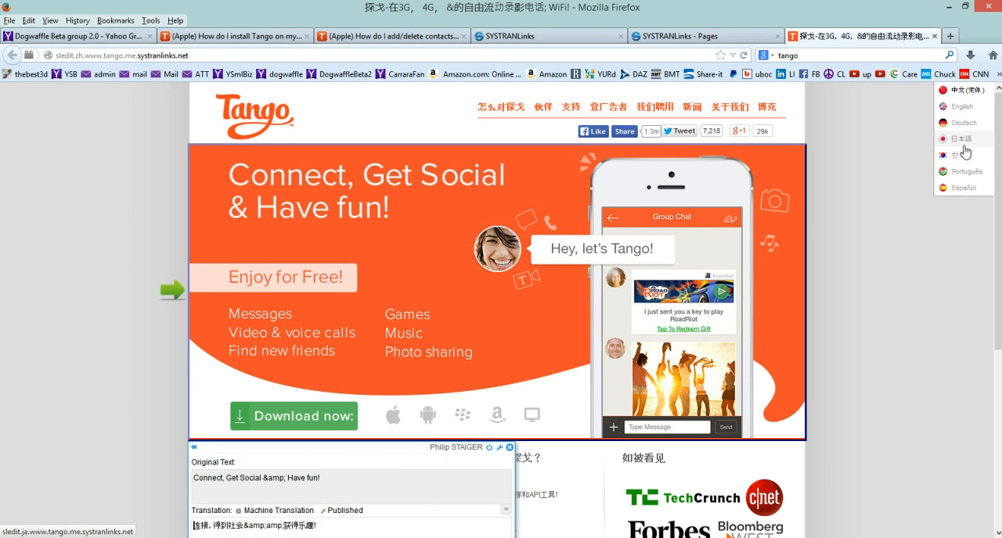
click(958, 155)
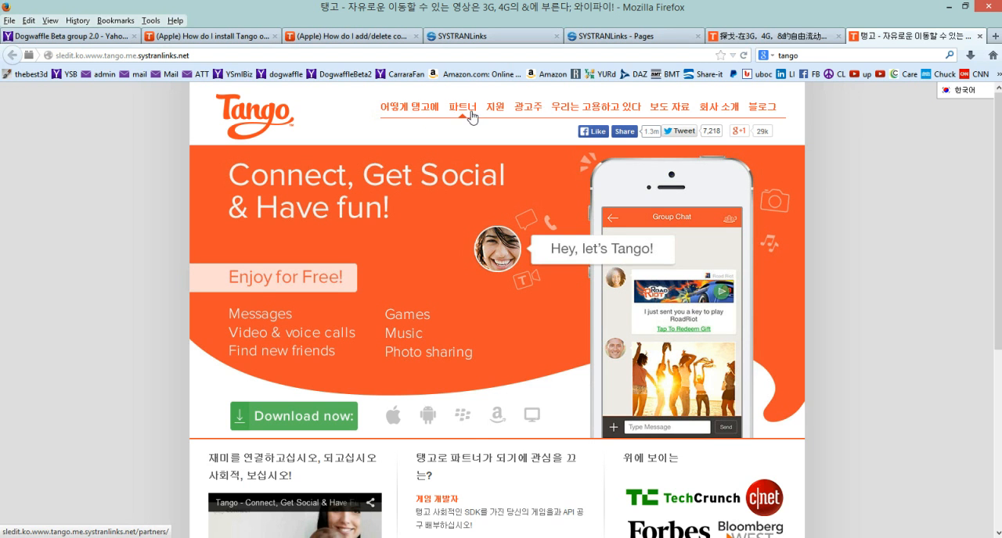
scroll(875, 302, down, 5)
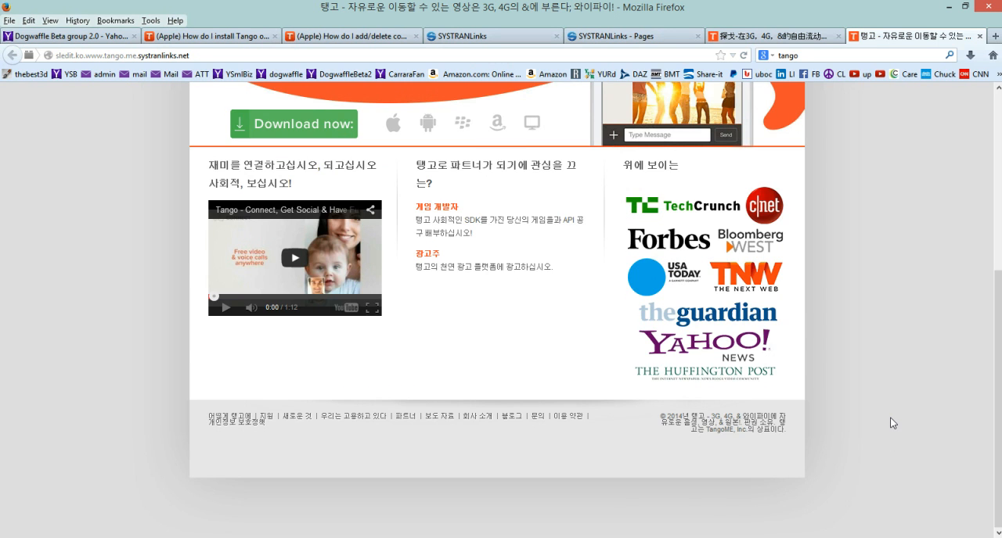
scroll(890, 423, up, 5)
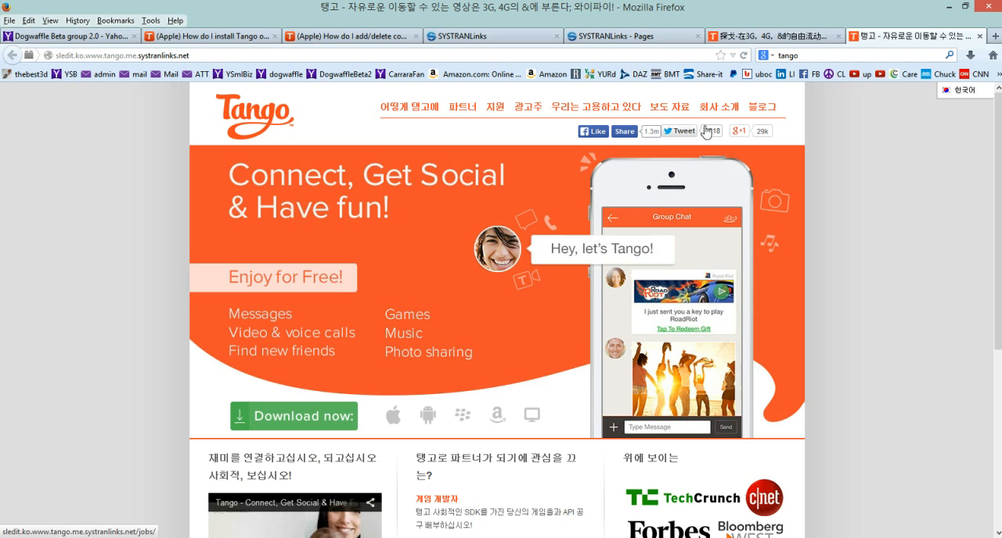
mouse_move(977, 103)
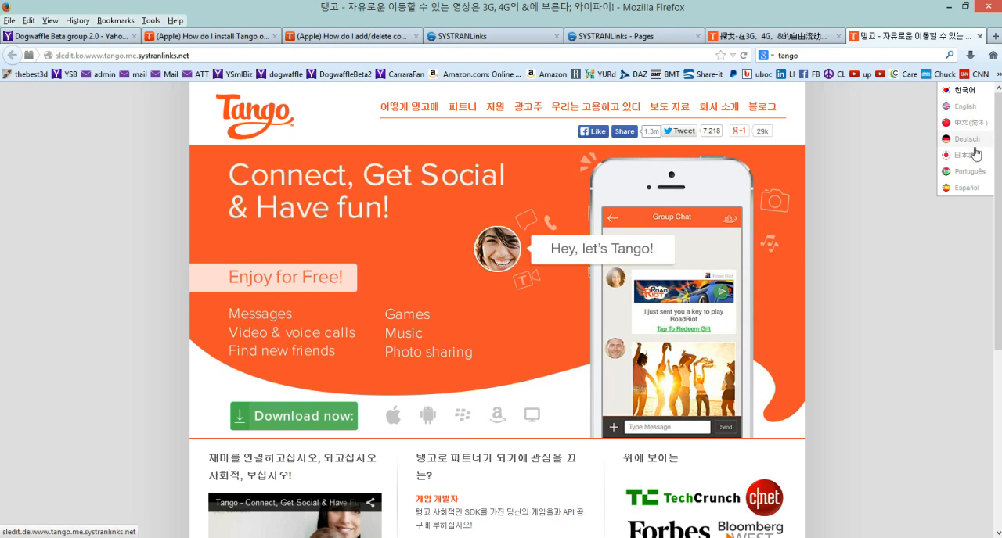
click(970, 173)
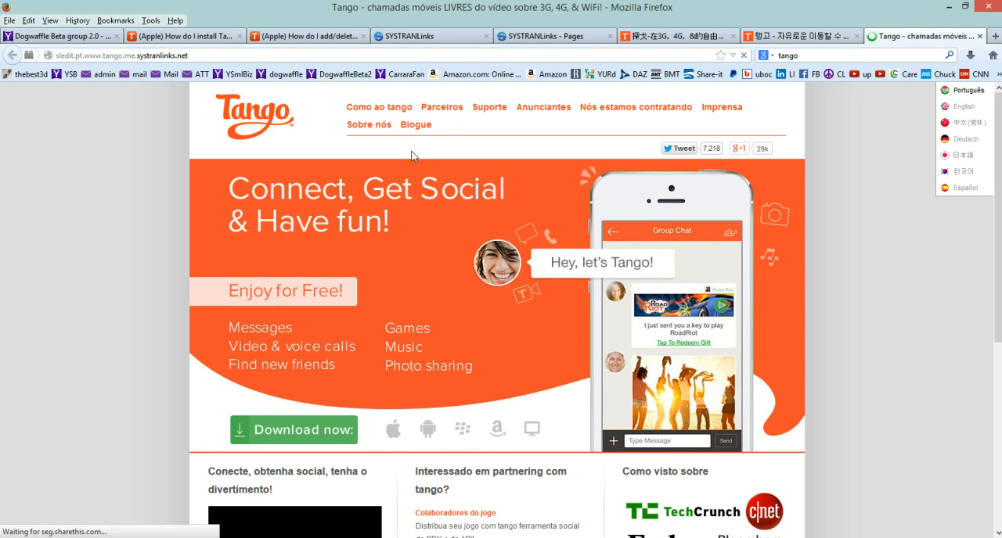
Open Tango's Support page, check its language selector, and copy the address support.tango.me.
click(489, 110)
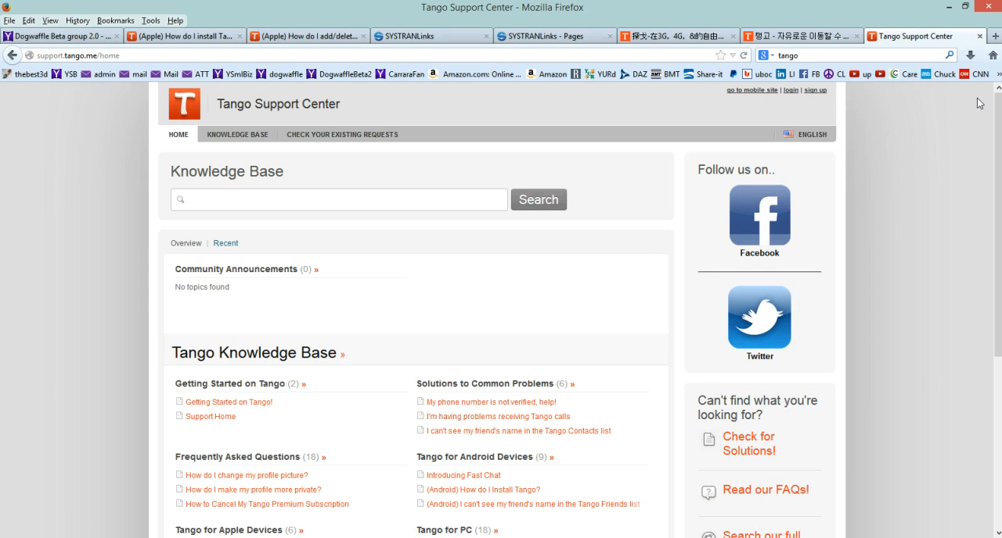
click(804, 136)
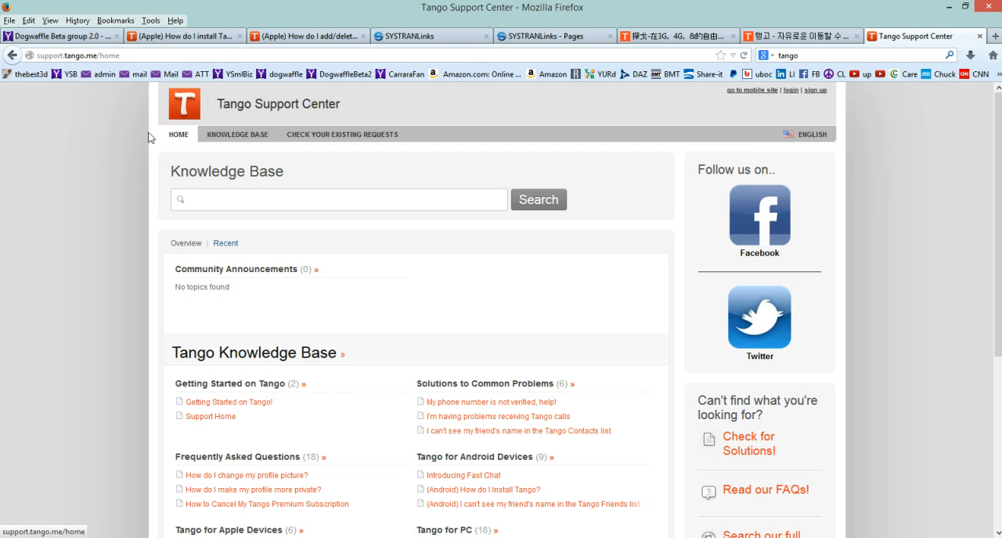
drag(38, 57, 94, 52)
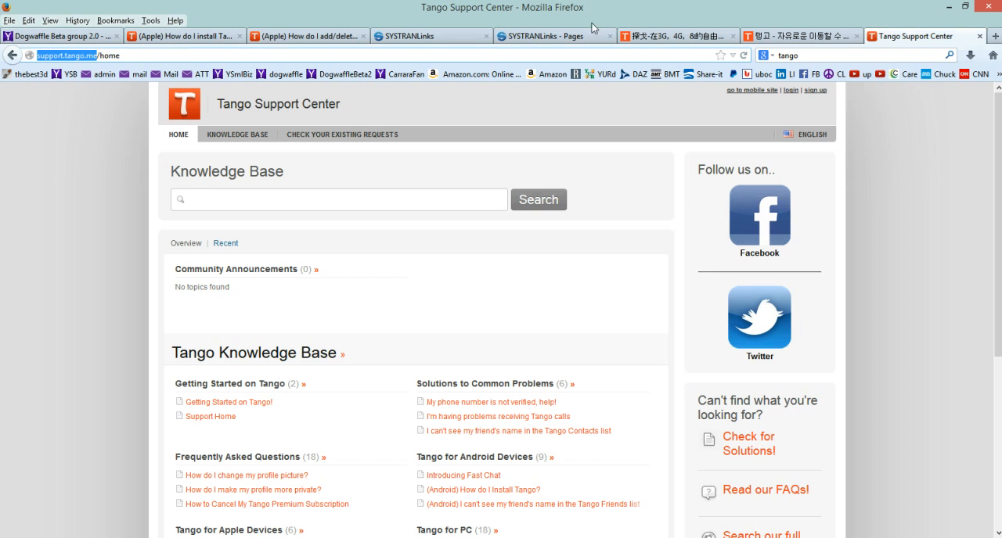
Return to the SYSTRANLinks console and show the overview of all websites.
click(547, 37)
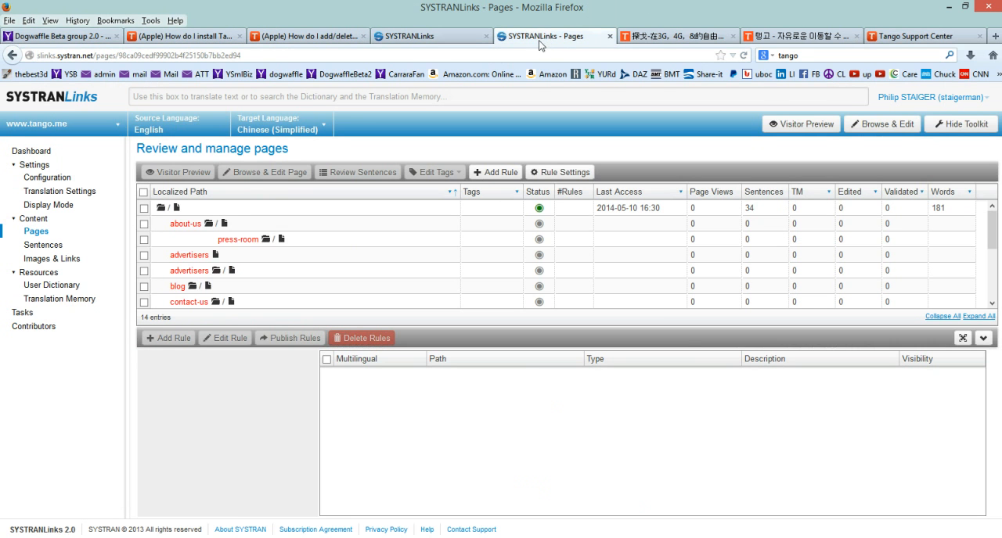
click(414, 43)
click(548, 36)
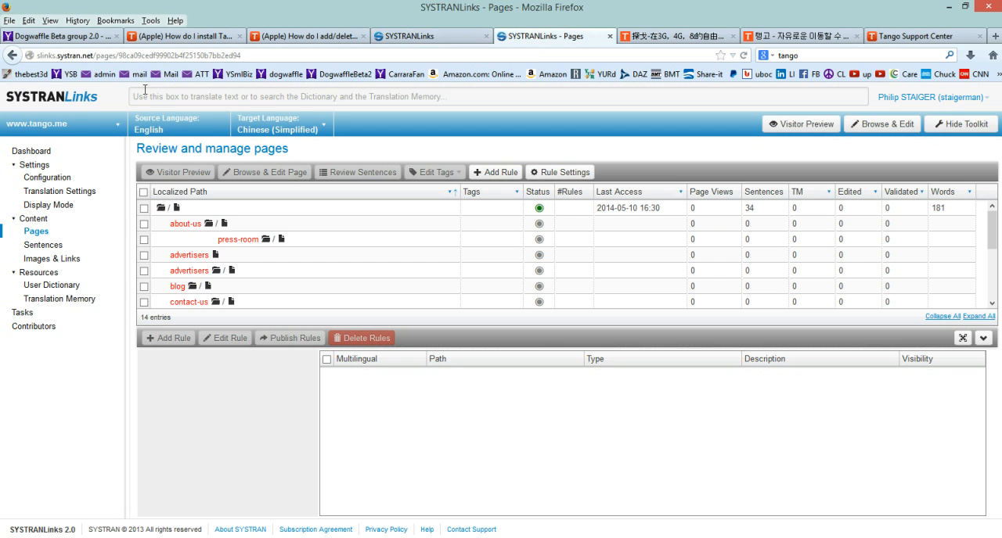
click(43, 125)
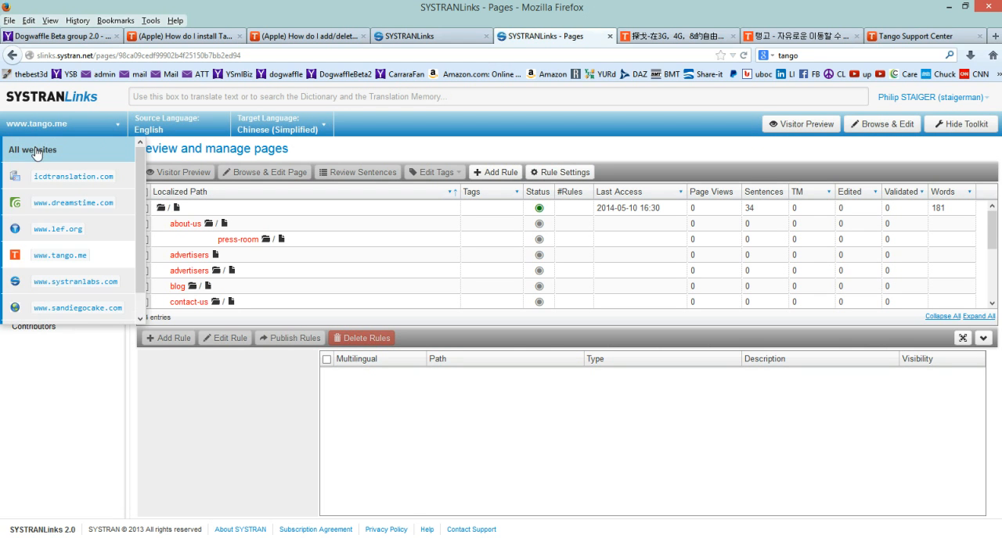
click(44, 150)
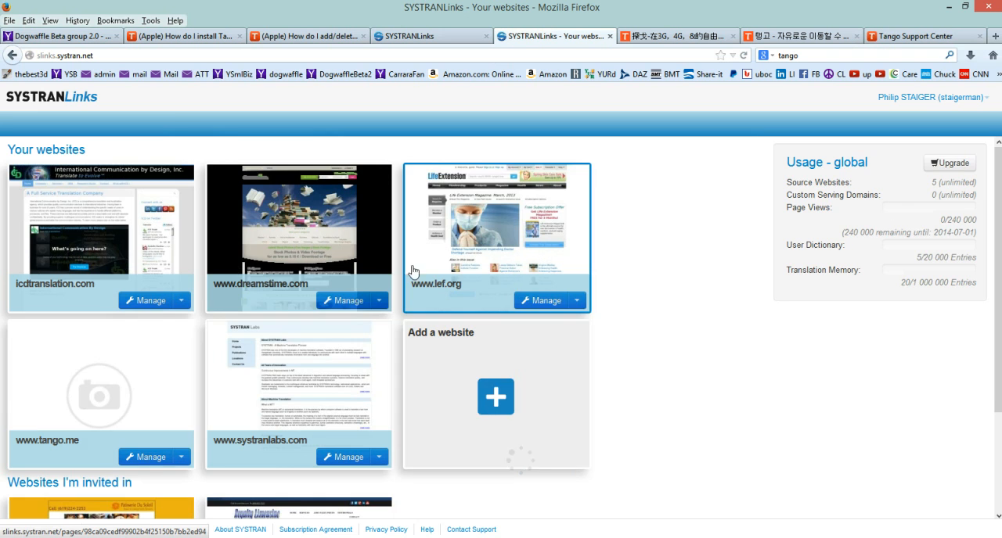
Start adding another website with the URL support.tango.me, check it, and continue to the translation settings.
click(504, 397)
click(346, 285)
text(http://support.tango.me)
drag(331, 284, 297, 291)
key(BackSpace)
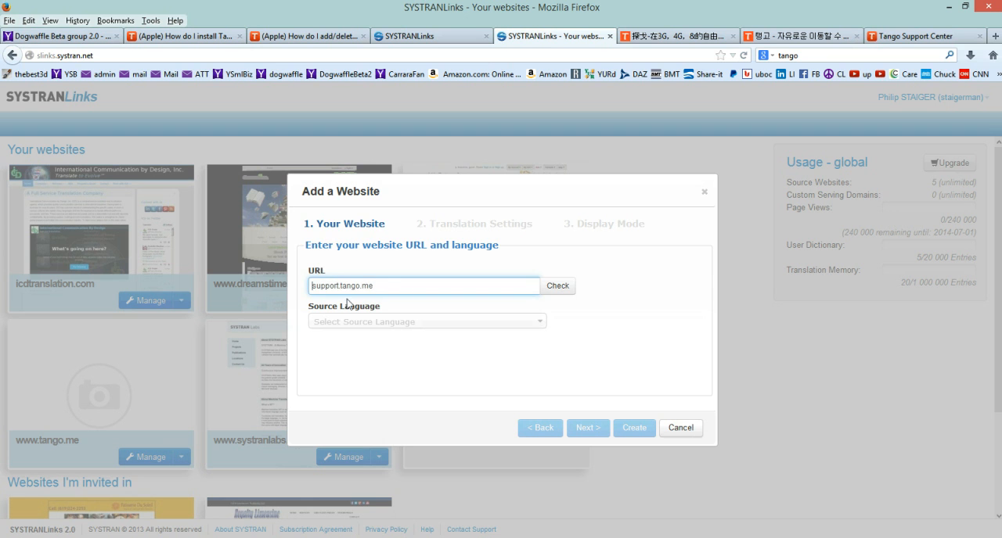
click(557, 285)
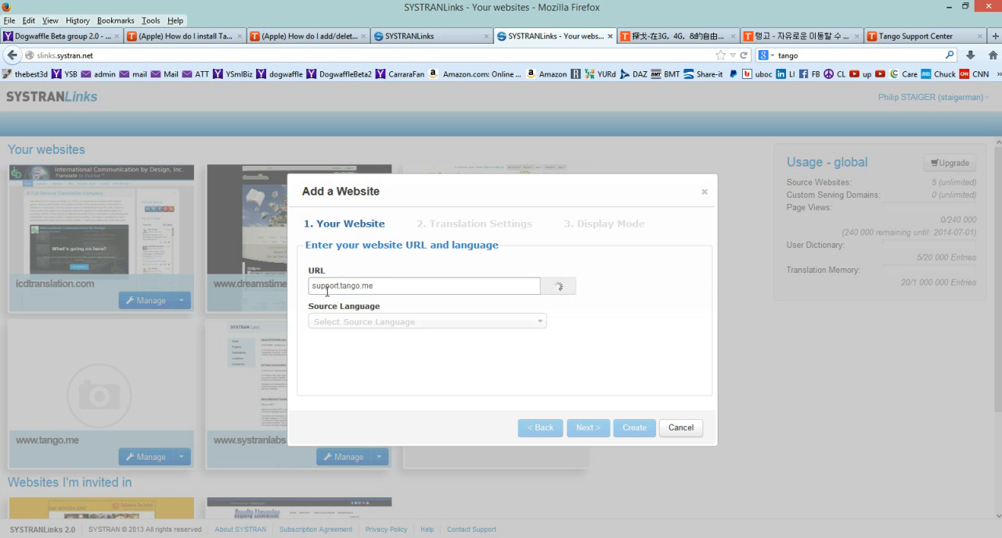
click(586, 428)
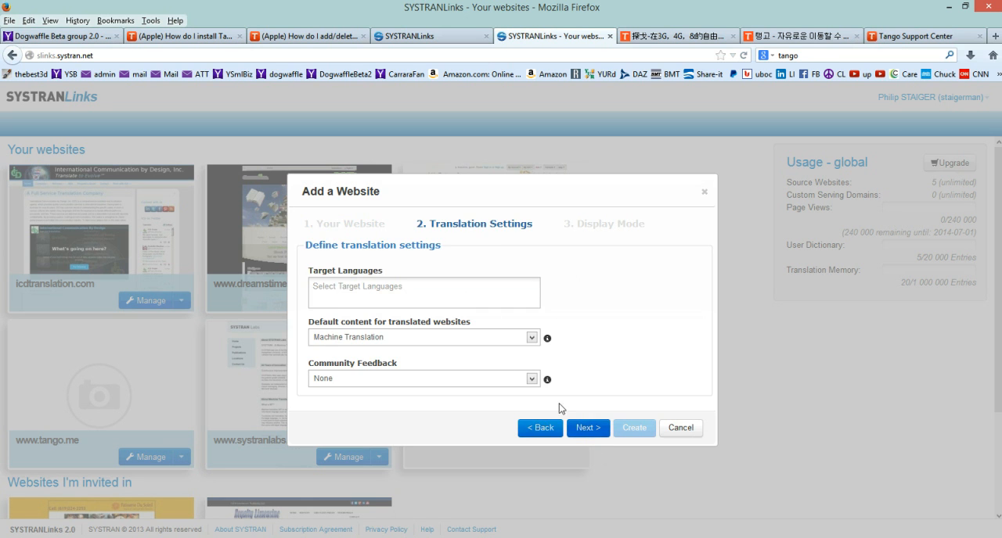
Set Dutch, Greek and Italian as the target languages for the new website and continue to the display mode.
click(349, 290)
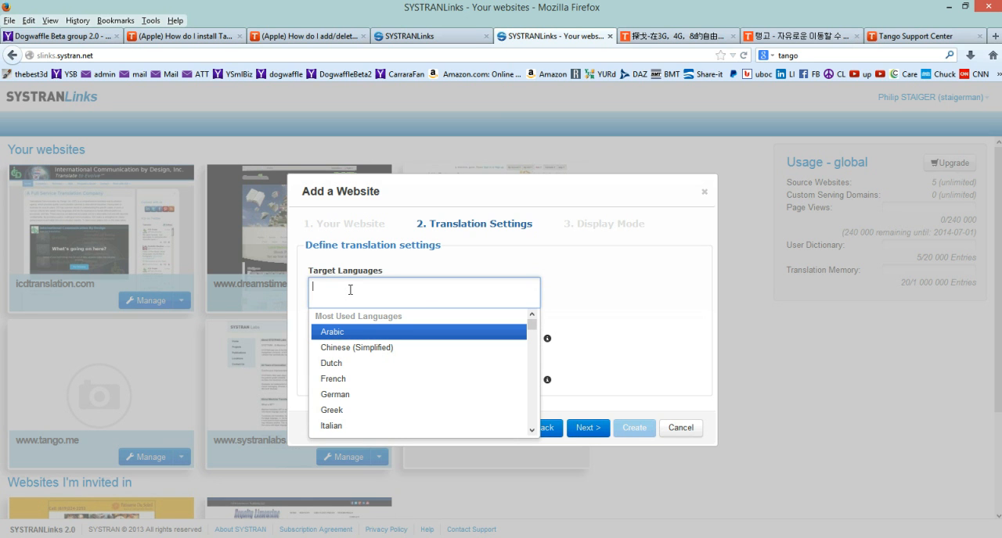
click(342, 361)
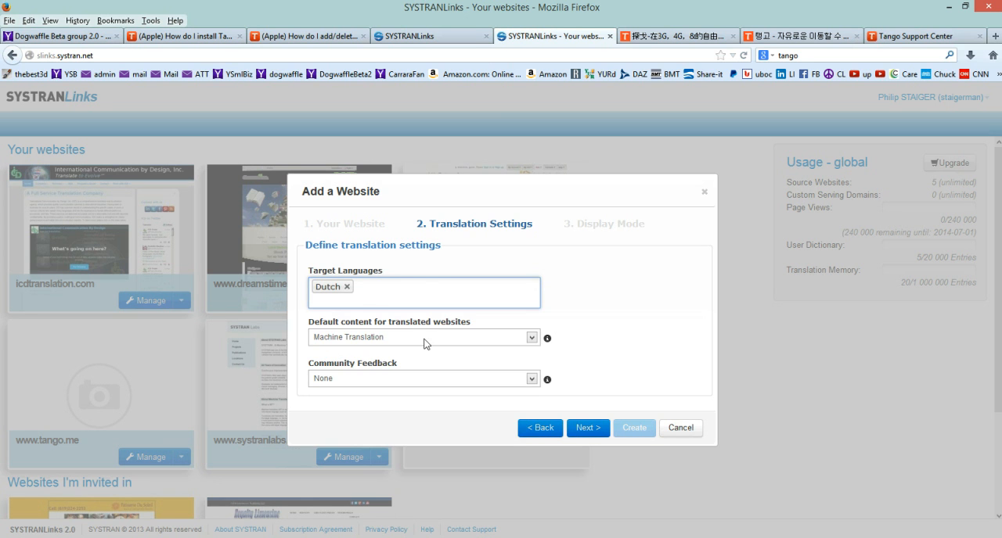
click(424, 292)
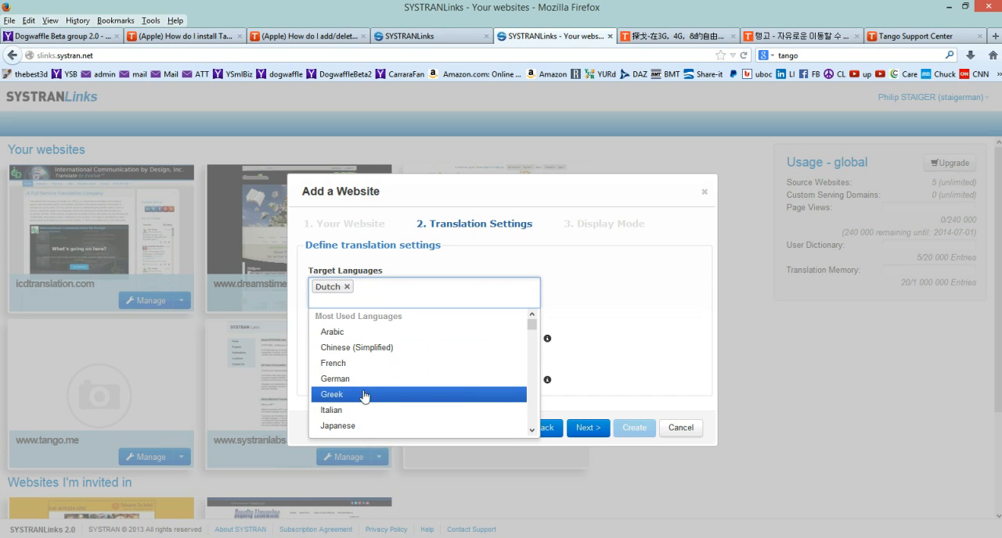
click(360, 395)
click(443, 291)
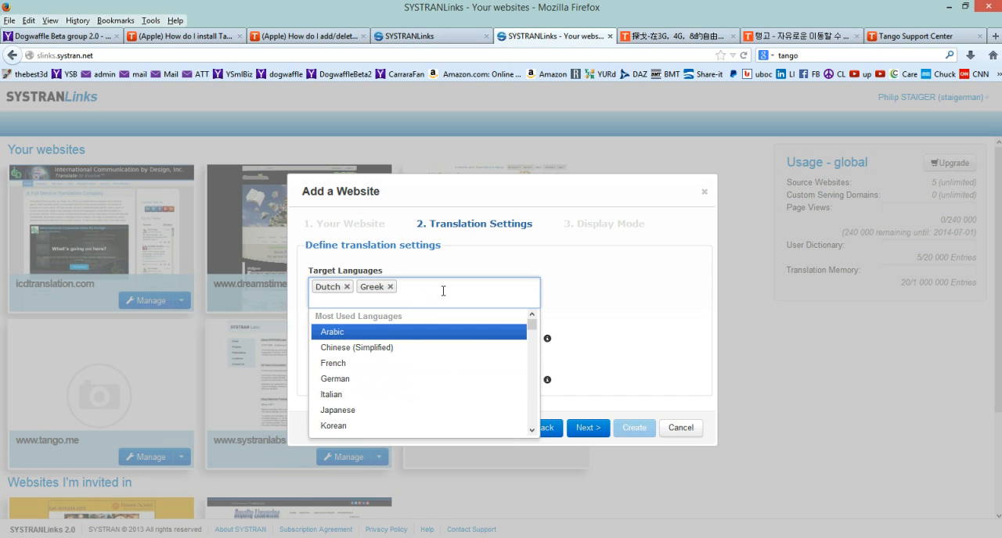
click(359, 395)
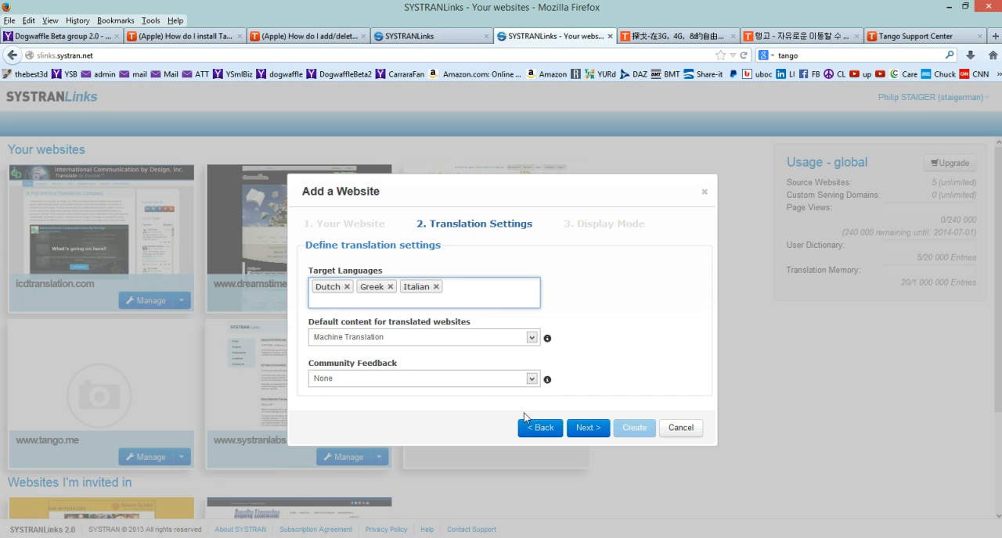
click(590, 430)
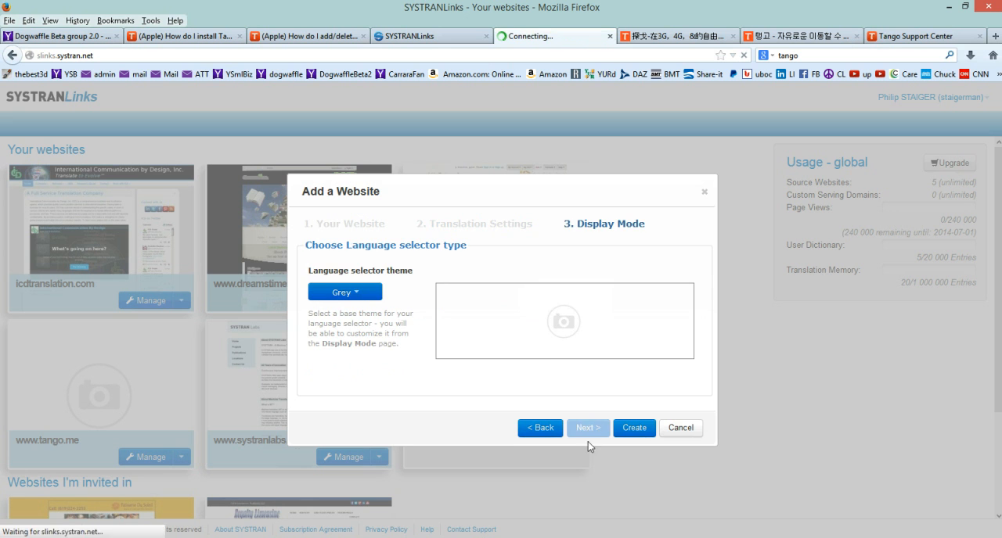
Choose the Dropdown theme for the language selector and create the localized website.
click(343, 294)
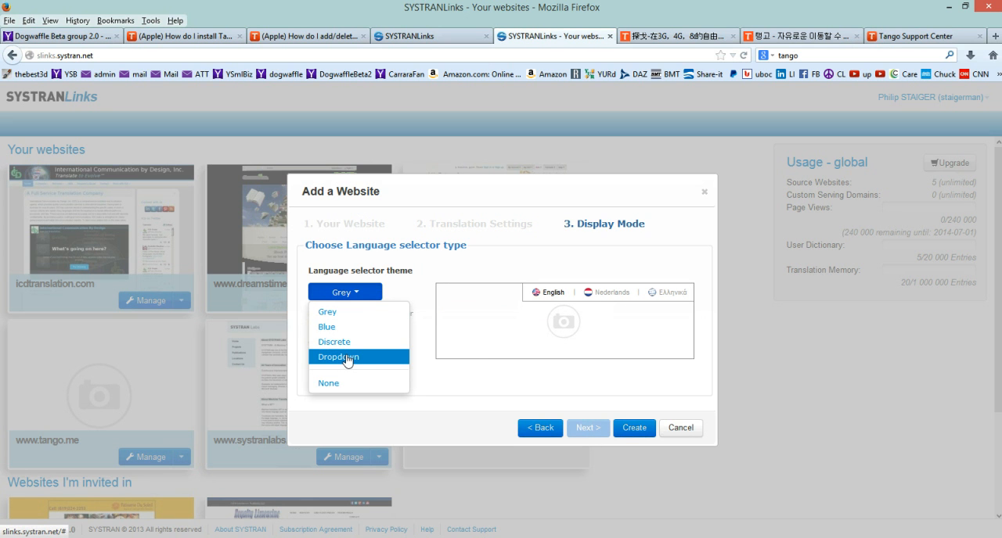
click(347, 359)
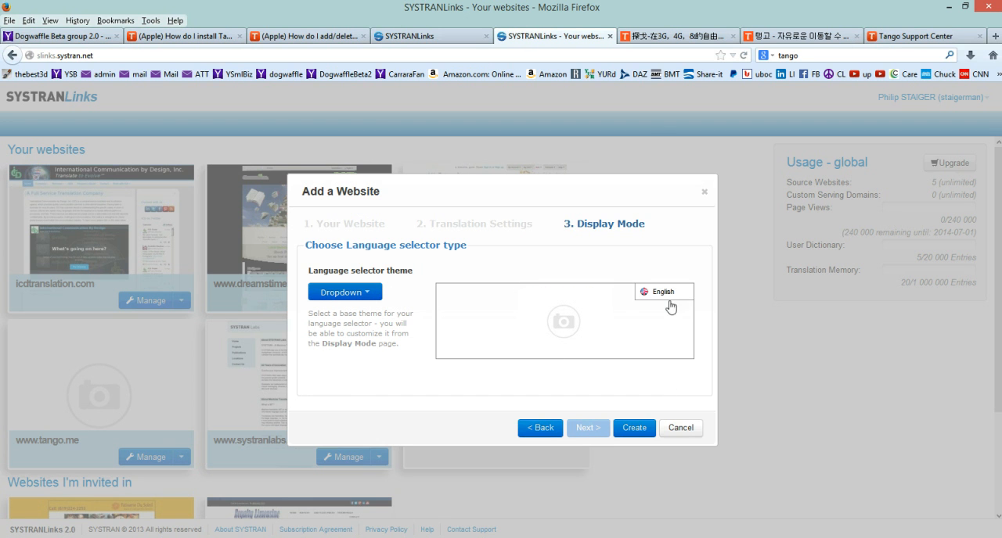
click(635, 428)
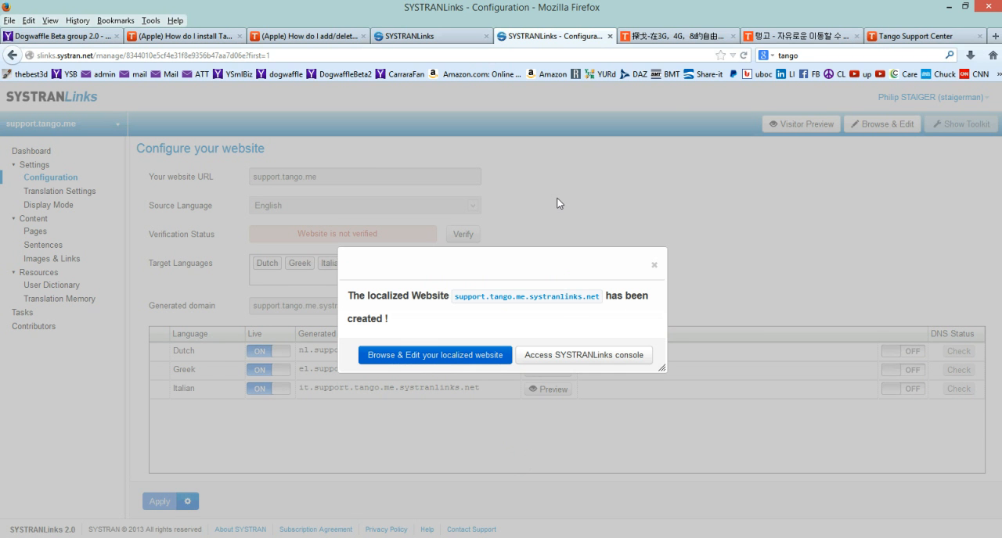
Open the localized support site for browsing and editing, inspect the Dutch title's translation, and switch the site to Italian.
click(457, 354)
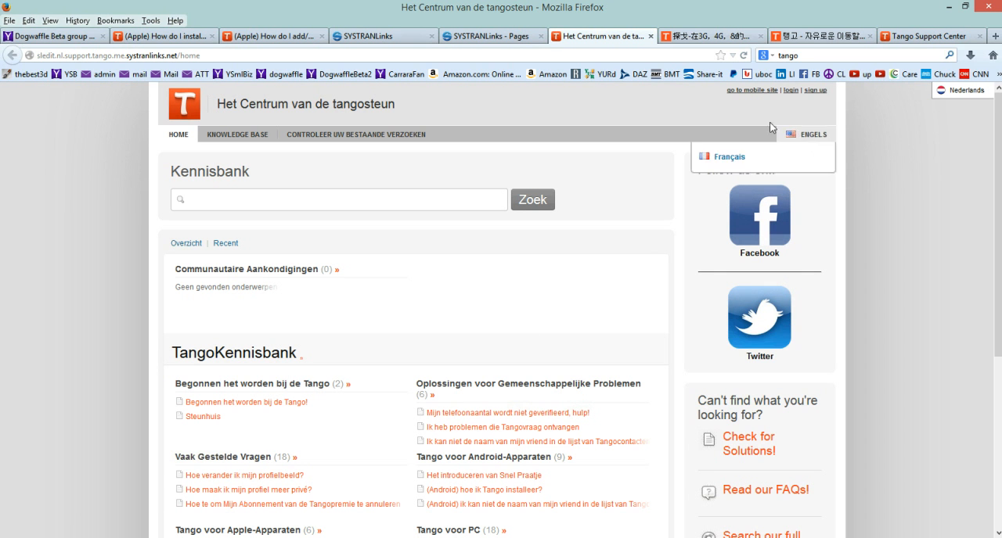
click(311, 108)
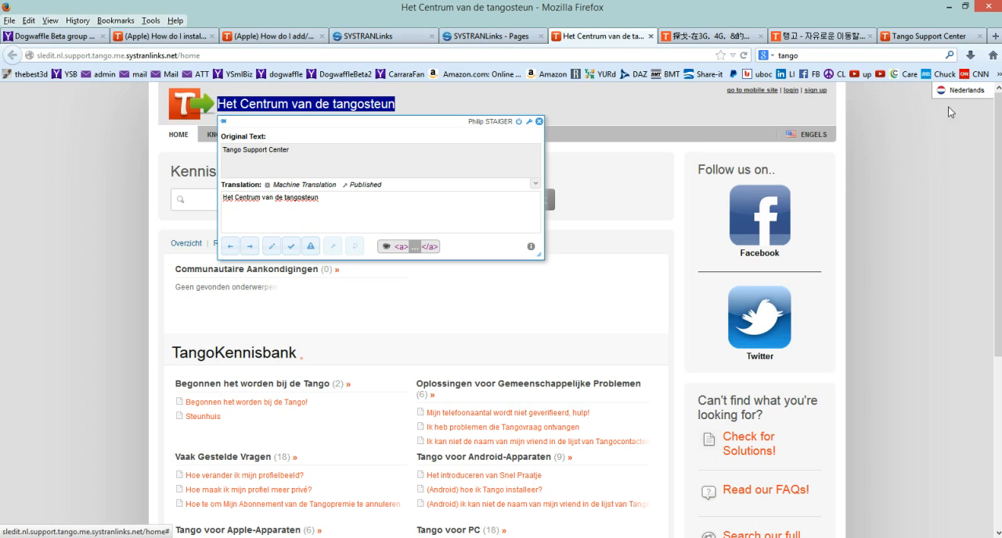
mouse_move(967, 93)
click(967, 139)
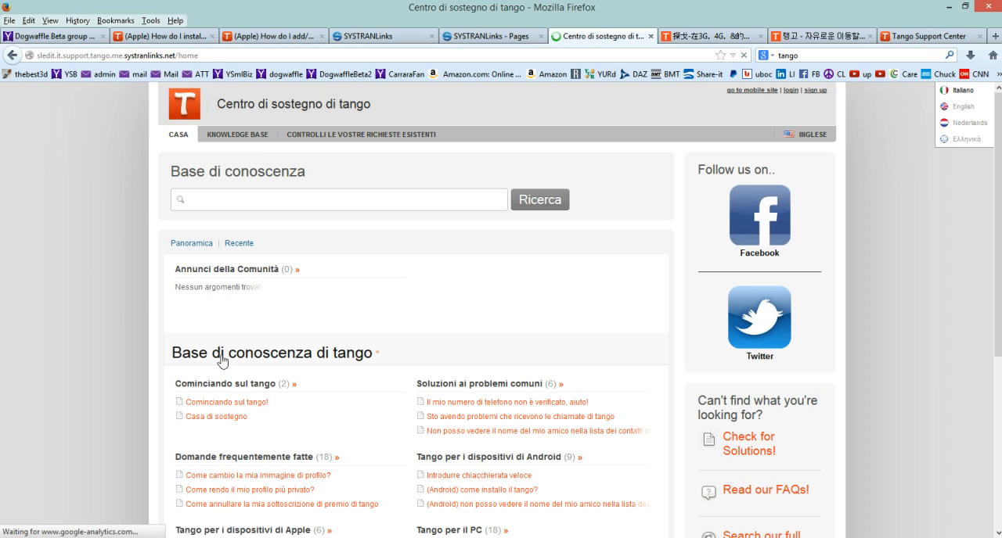
Validate the Italian translations of "Tango Knowledge Base" and "Getting Started on Tango", with the translation editor pinned clear of the headings.
click(261, 355)
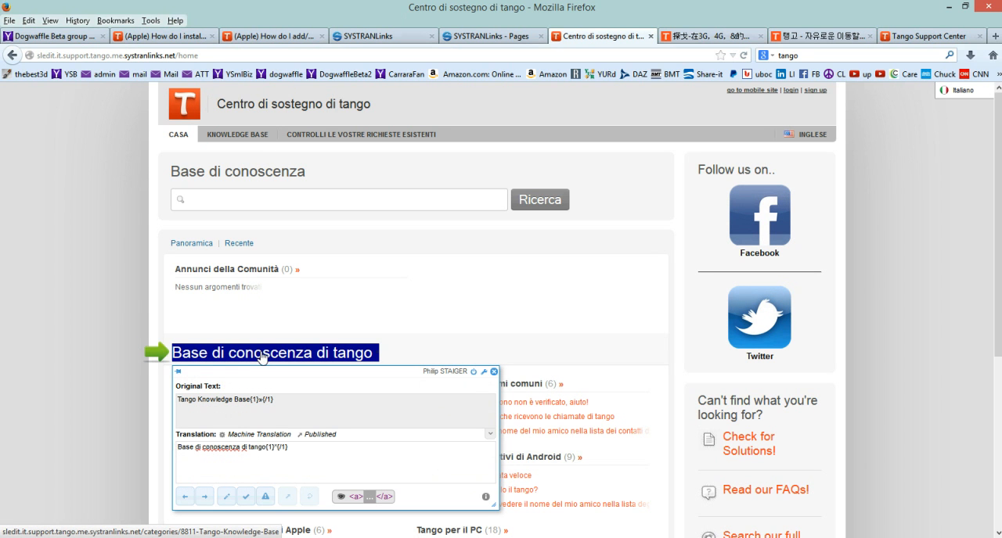
click(178, 374)
drag(223, 370, 137, 171)
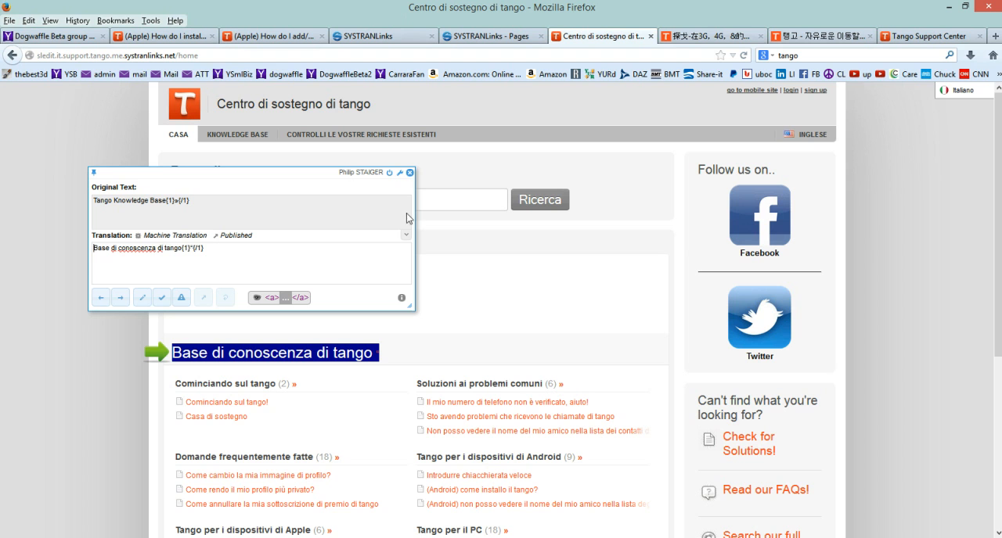
click(161, 298)
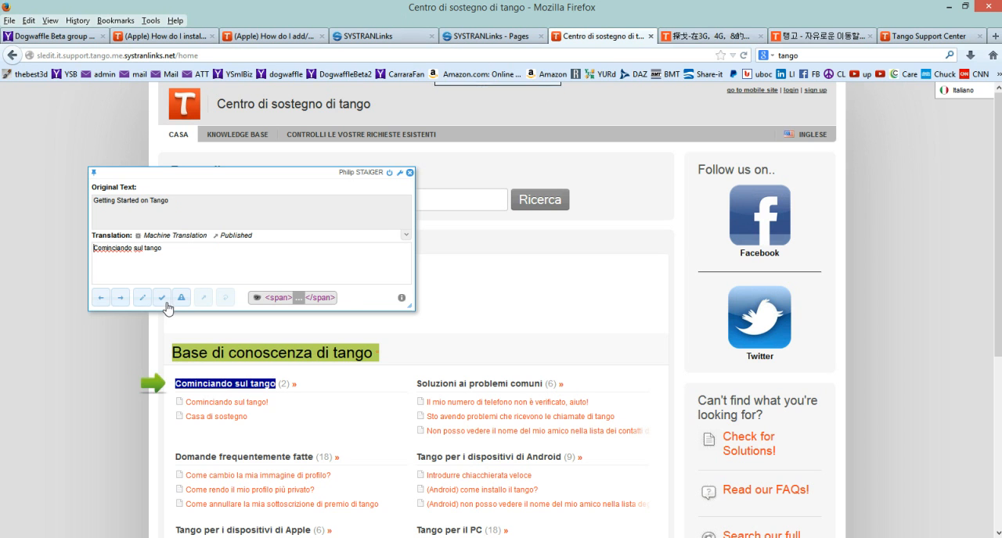
click(166, 297)
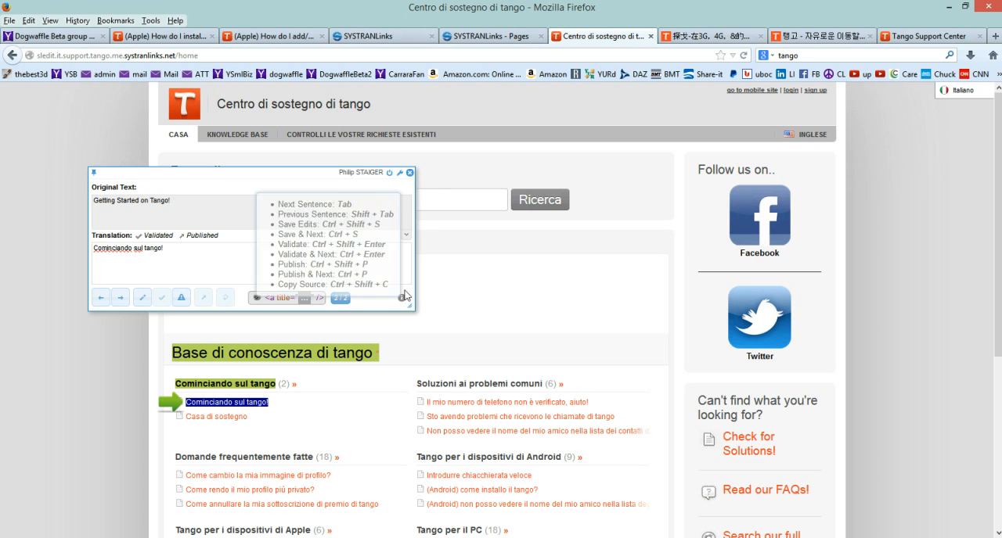
Turn the Machine Translation highlighting on and off again in the highlight settings, and close the settings and the translation editor.
click(400, 175)
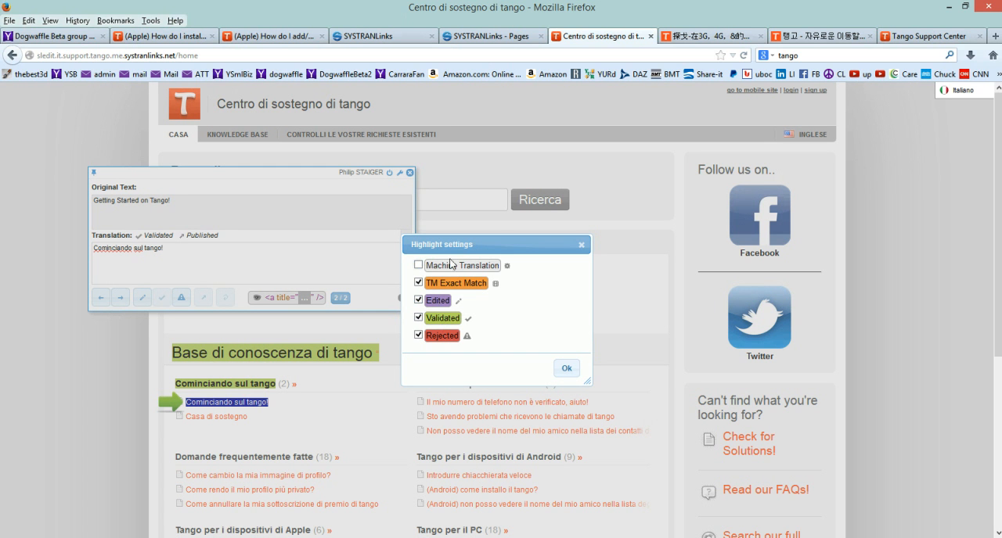
click(418, 266)
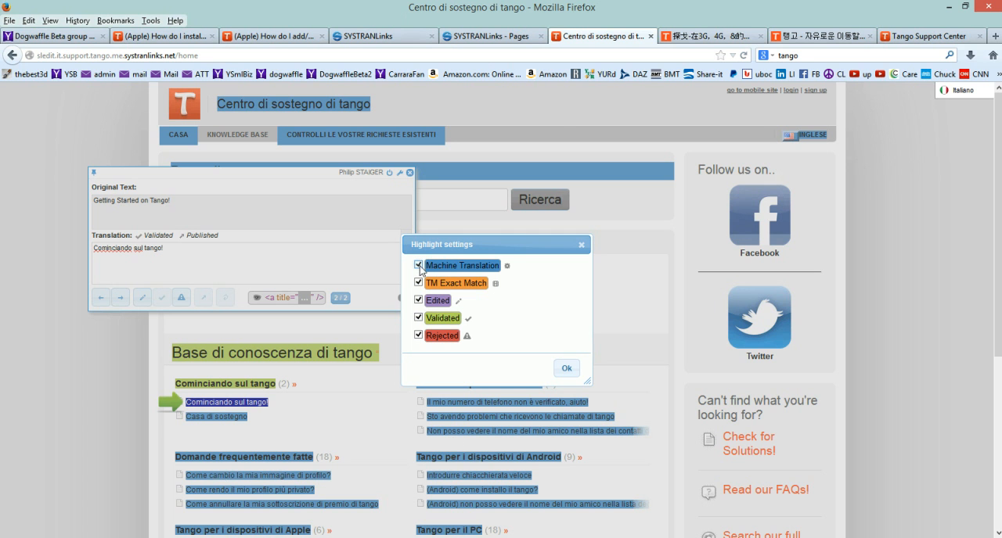
click(419, 265)
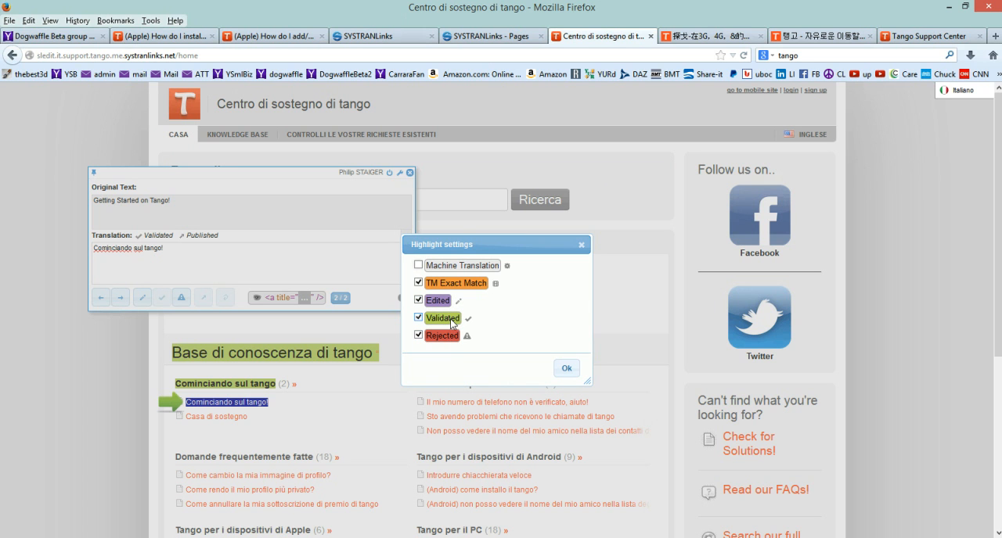
click(581, 245)
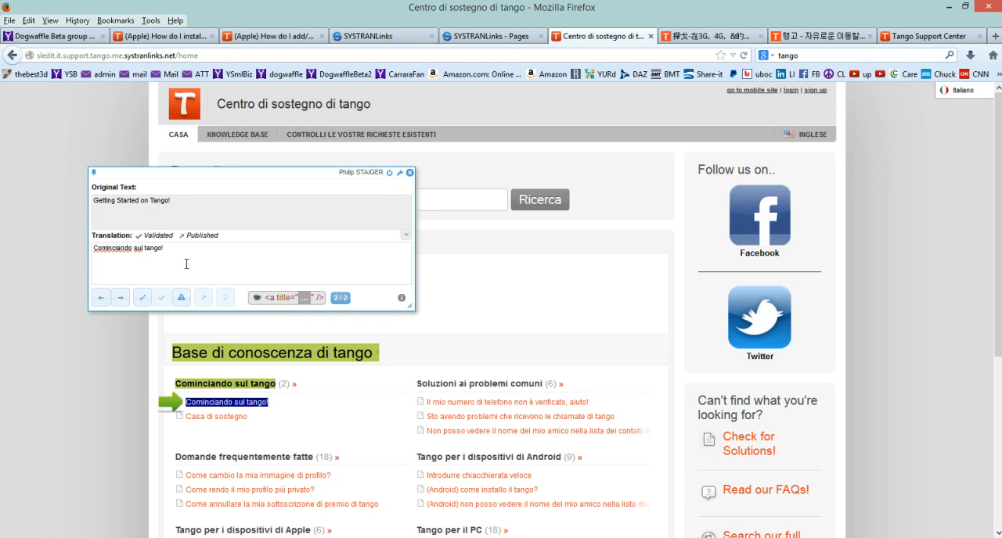
click(409, 172)
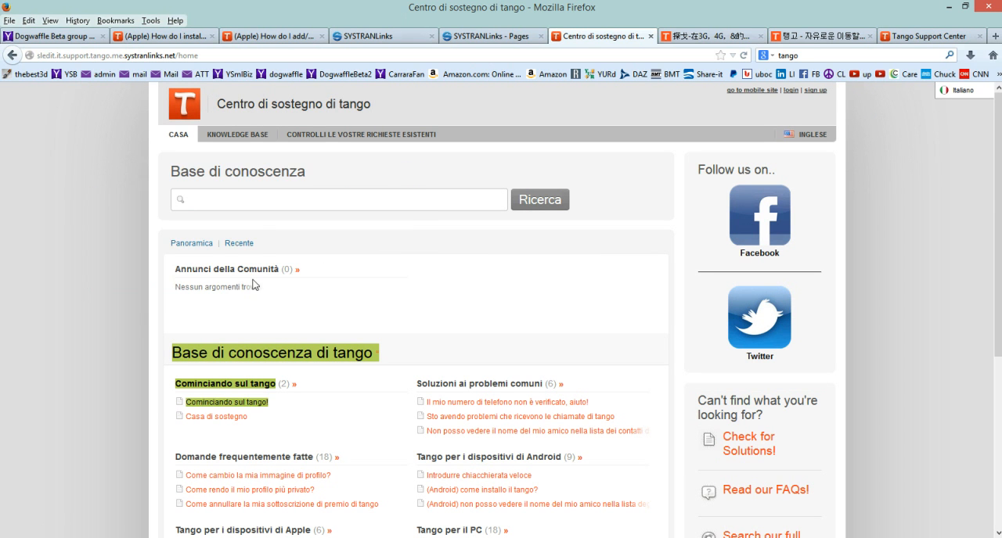
Save the edited Italian translation "Non posso vedere il nome del mio amico nella lista dei contatti di tango." and close the translation editor.
scroll(482, 365, down, 3)
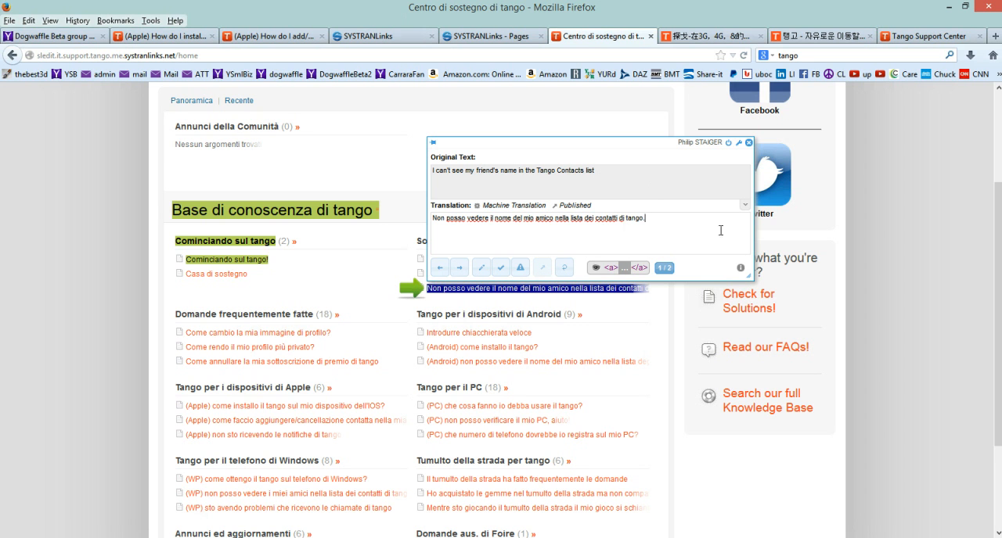
click(481, 270)
drag(557, 143, 740, 156)
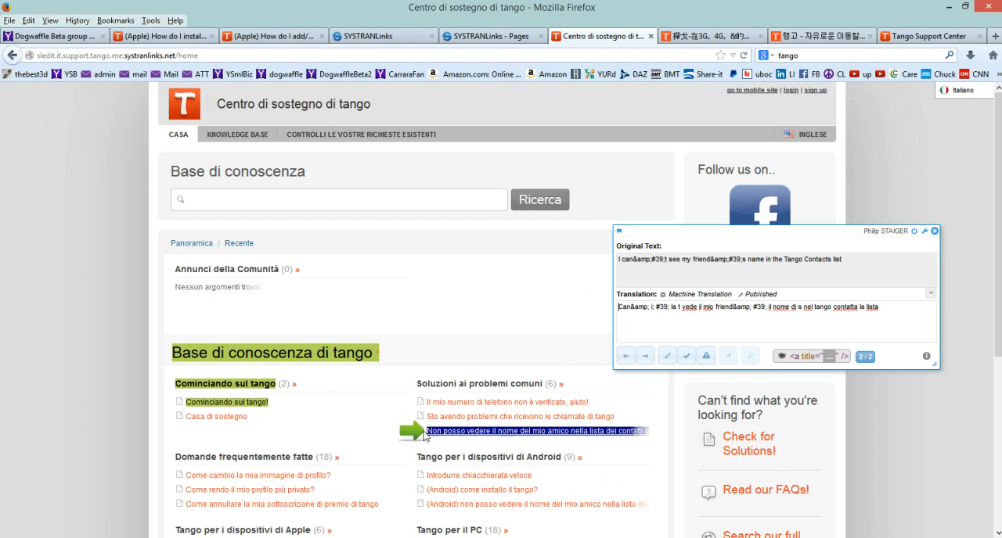
scroll(345, 407, down, 3)
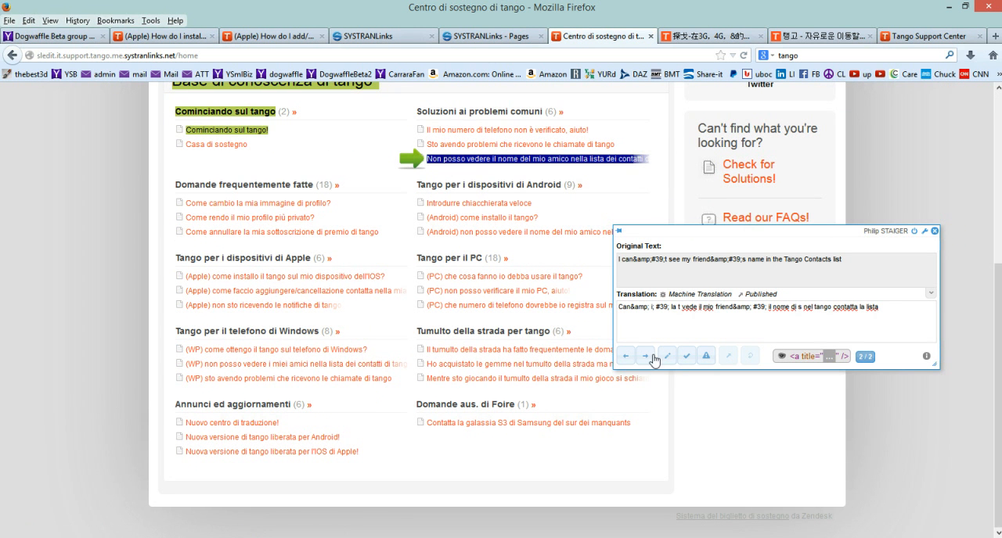
click(648, 357)
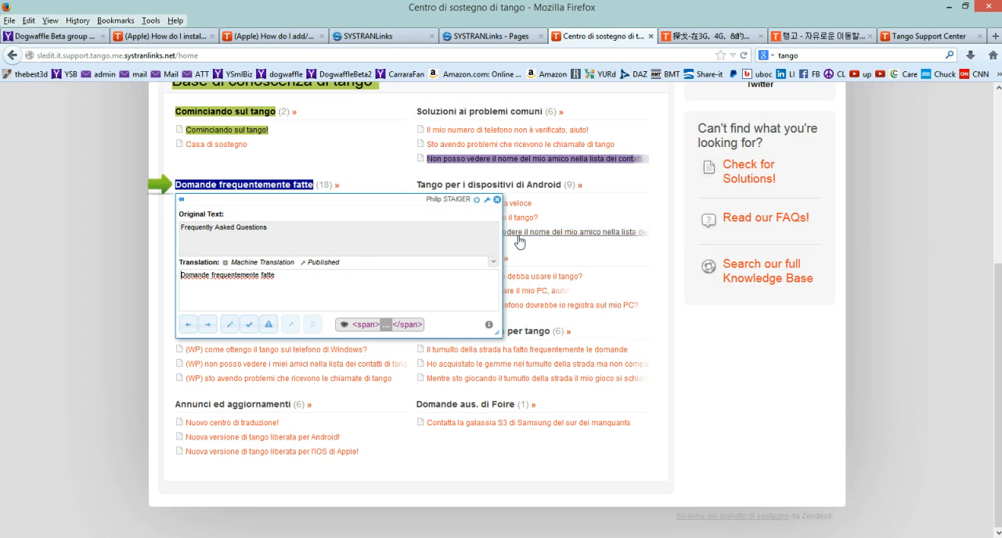
click(497, 200)
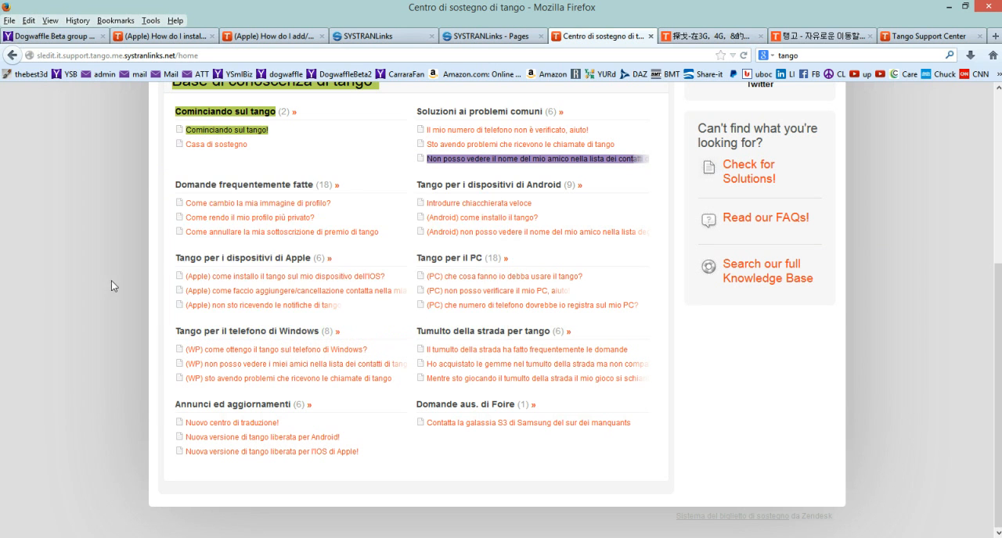
scroll(122, 271, up, 5)
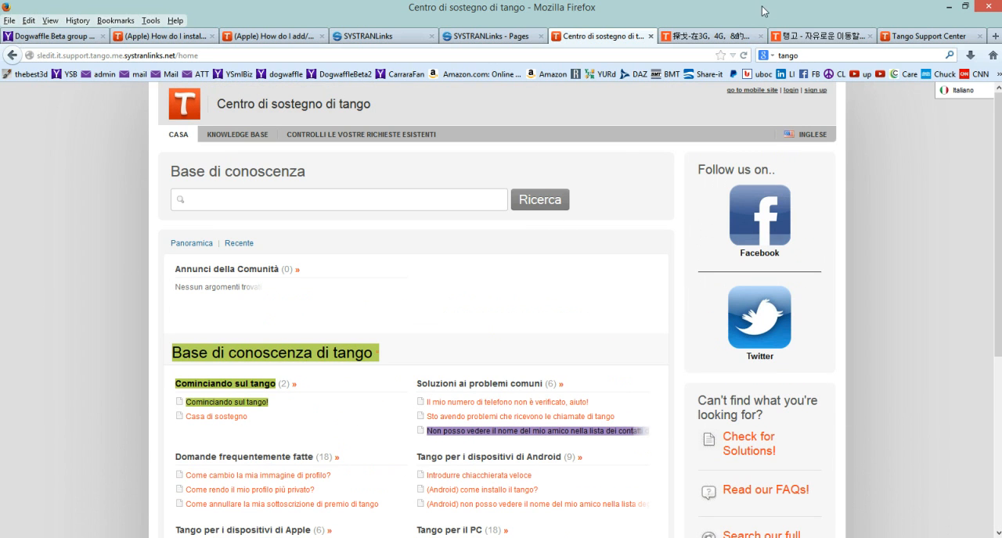
Close the localized page, reload the console's page list for support.tango.me, select the root page, and switch the target language to Italian.
click(651, 37)
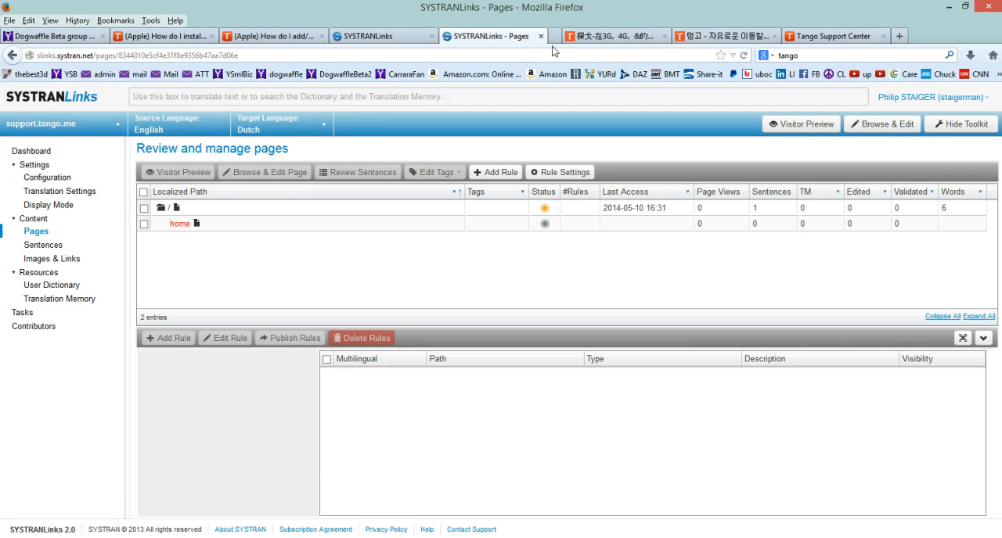
click(33, 233)
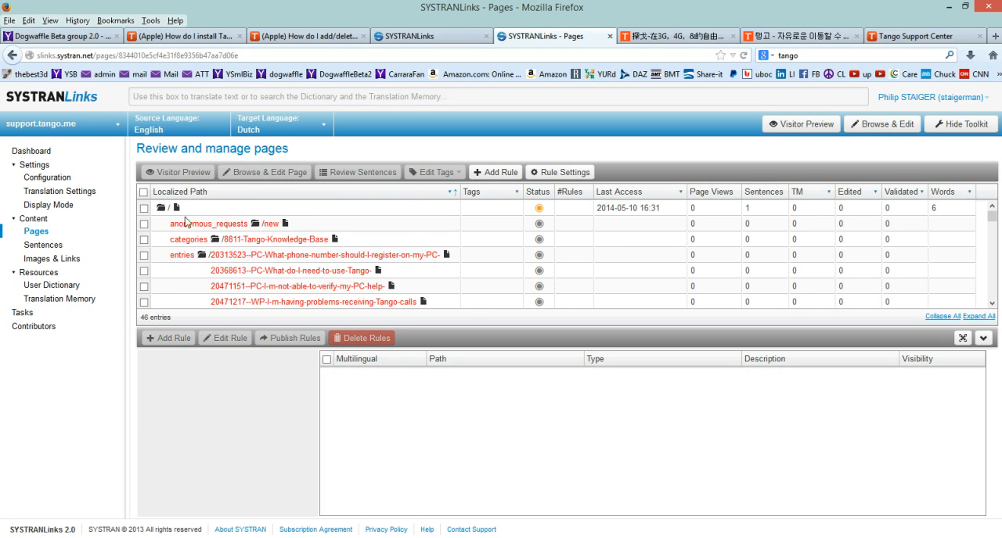
click(144, 209)
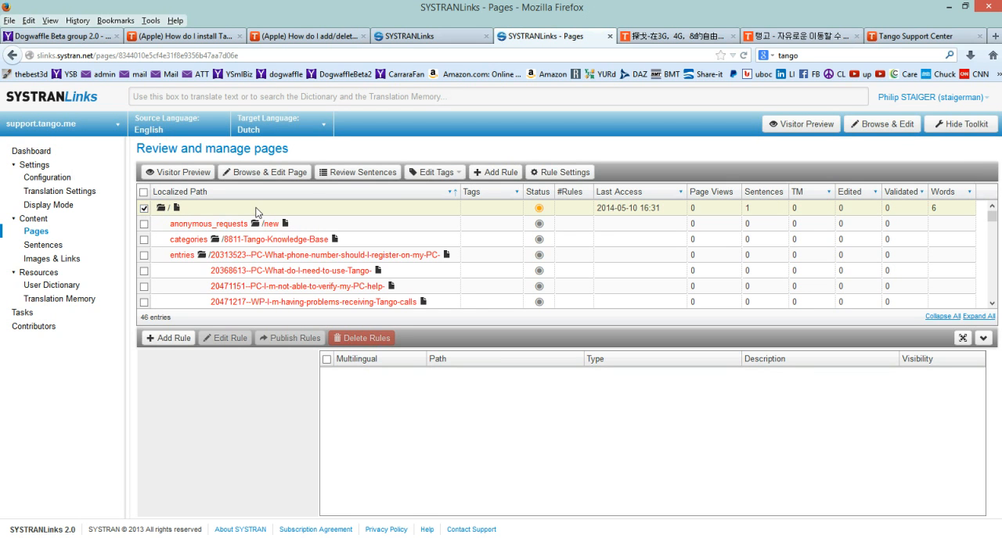
click(285, 133)
click(263, 165)
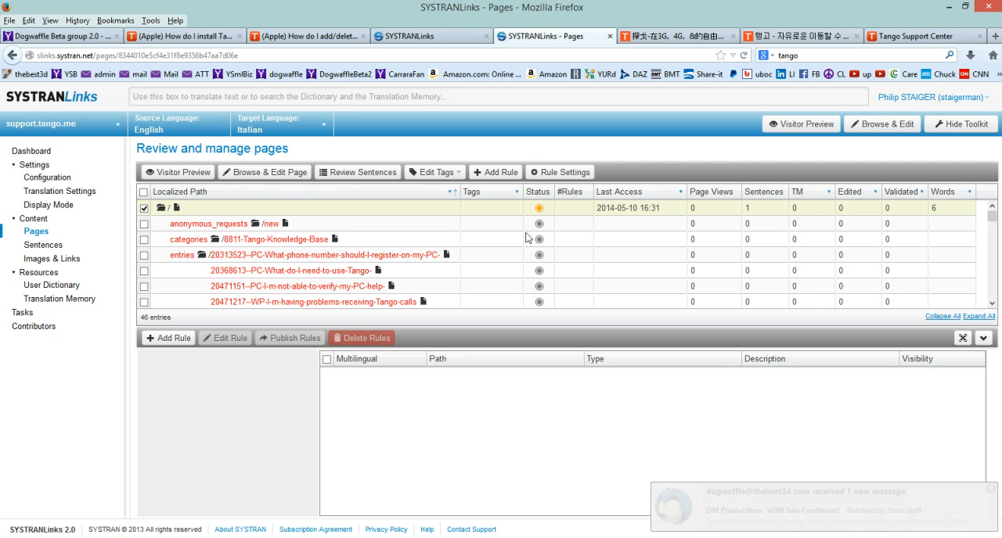
Sort the page list by last access in ascending order, dismiss the mail notification, and open the Tags column filter.
click(680, 195)
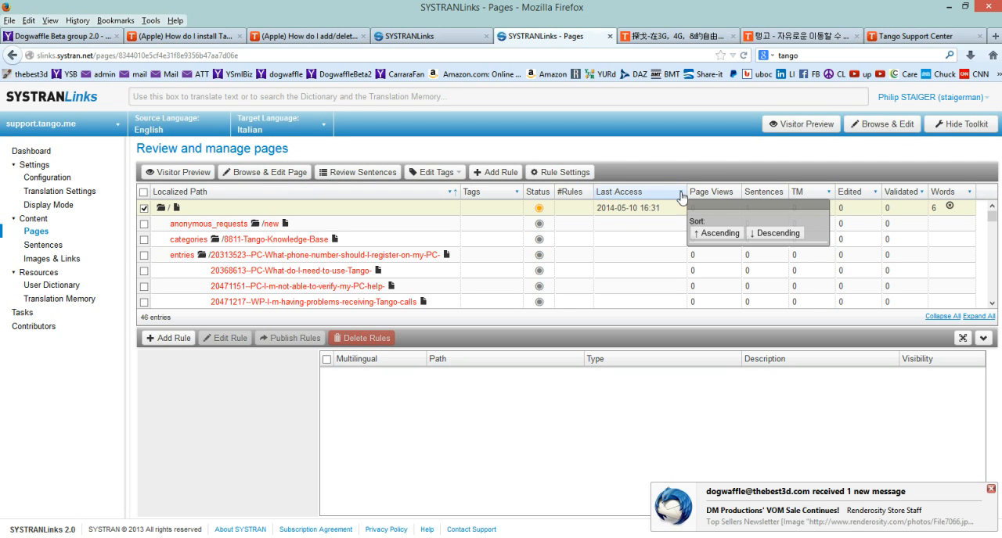
click(990, 490)
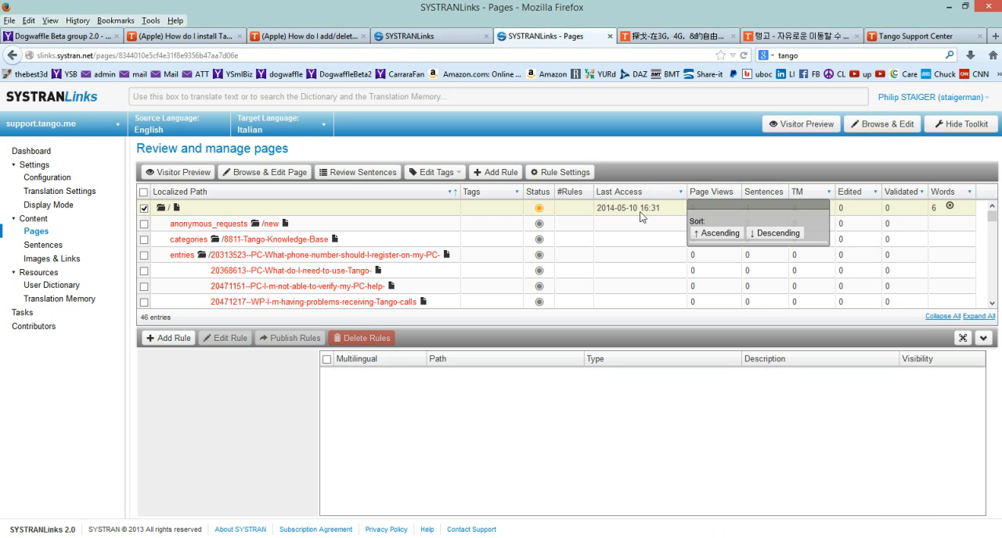
click(720, 234)
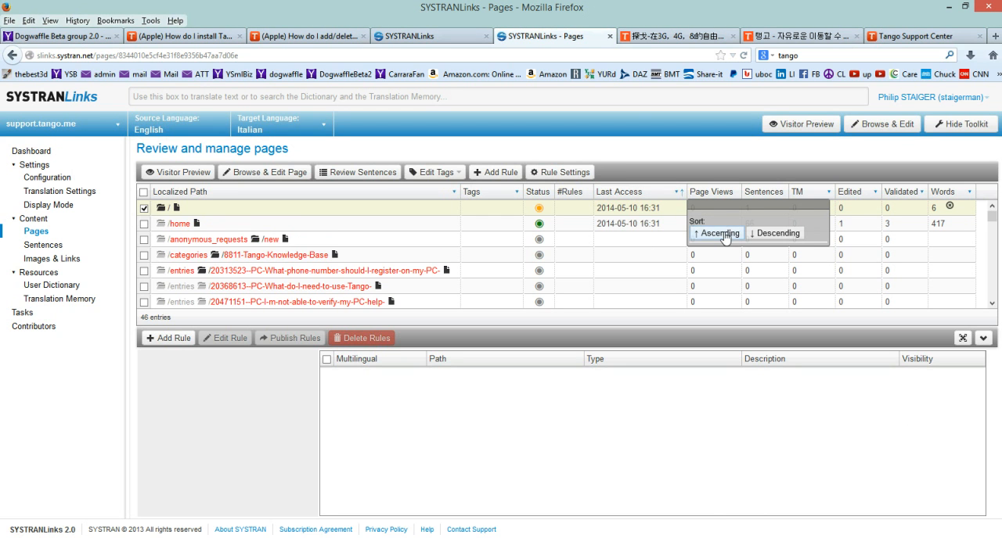
click(517, 194)
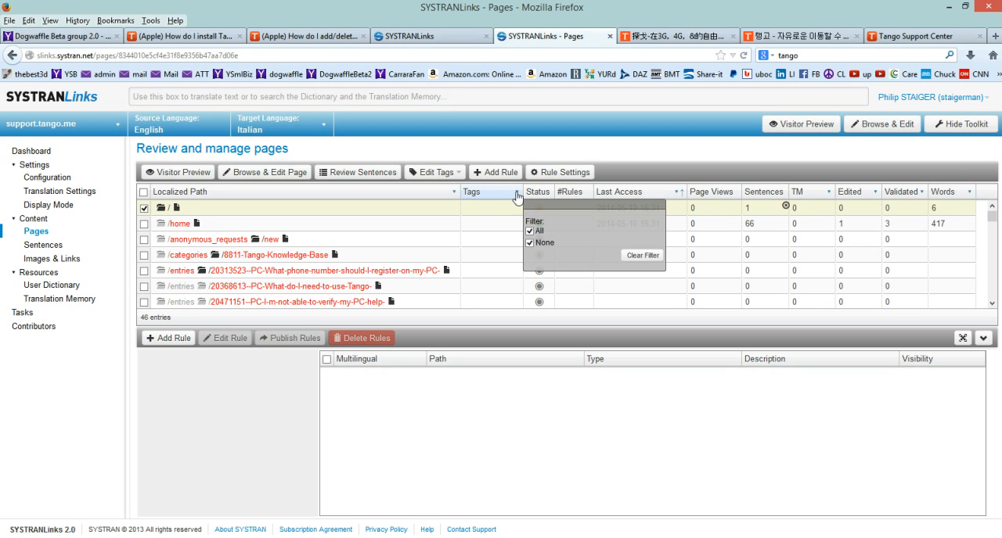
Close the Tags filter and tag the selected root page with "by Monday".
click(517, 194)
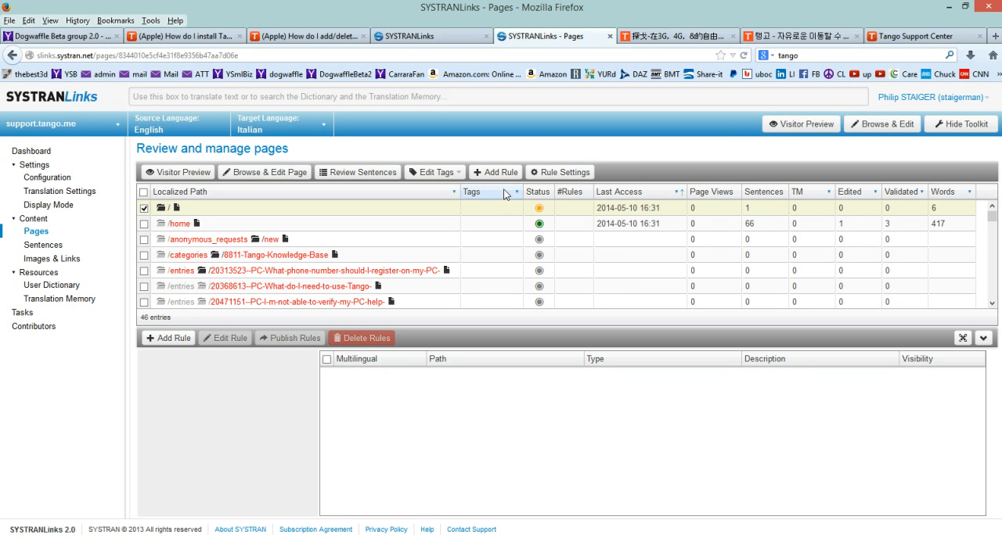
click(460, 174)
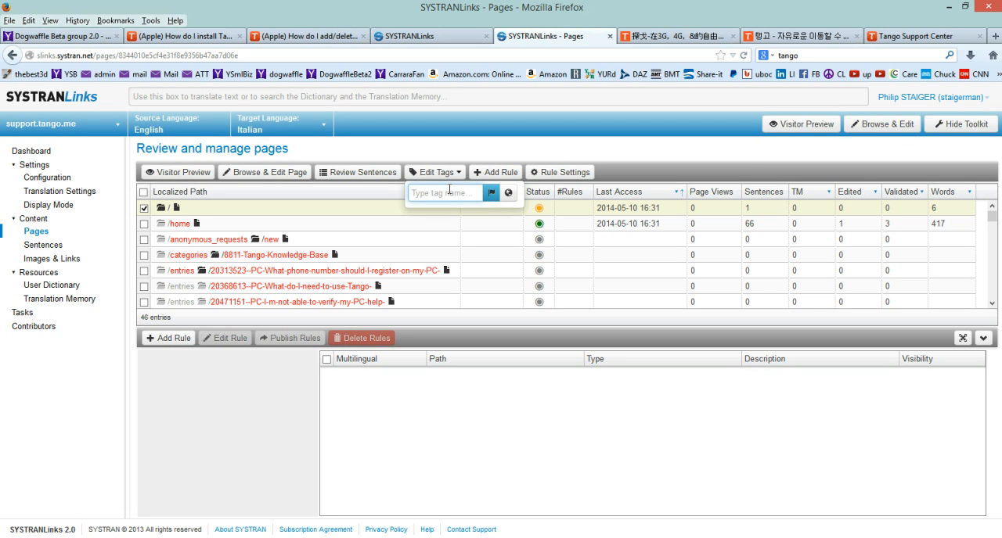
text(by Monday)
key(Return)
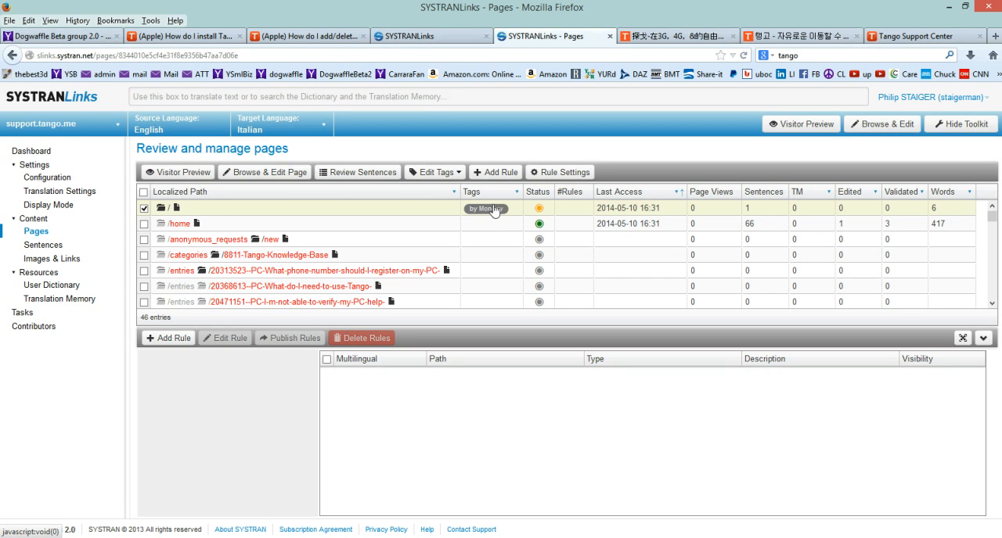
Open the sentence list of support.tango.me and restrict it to the "by Monday" tag.
click(41, 247)
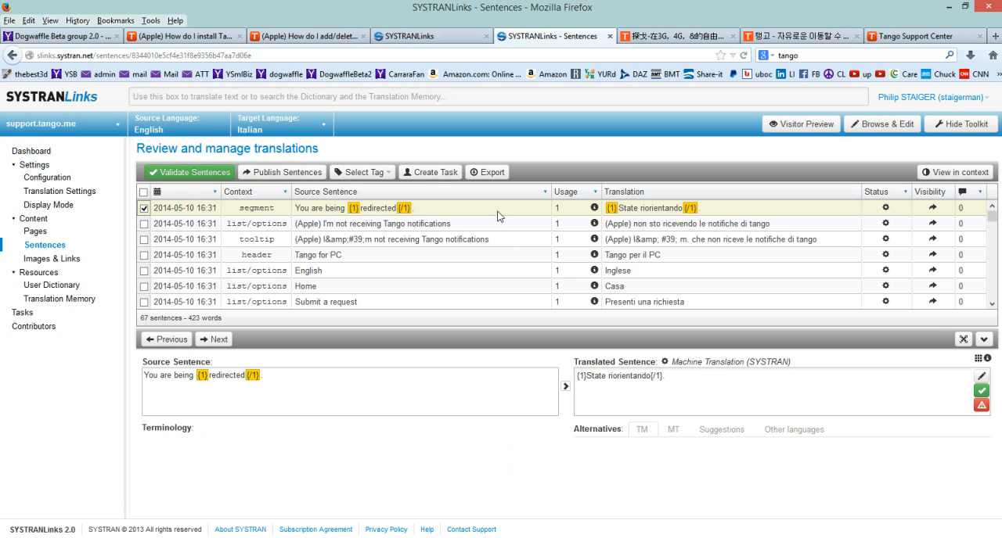
click(387, 173)
click(351, 226)
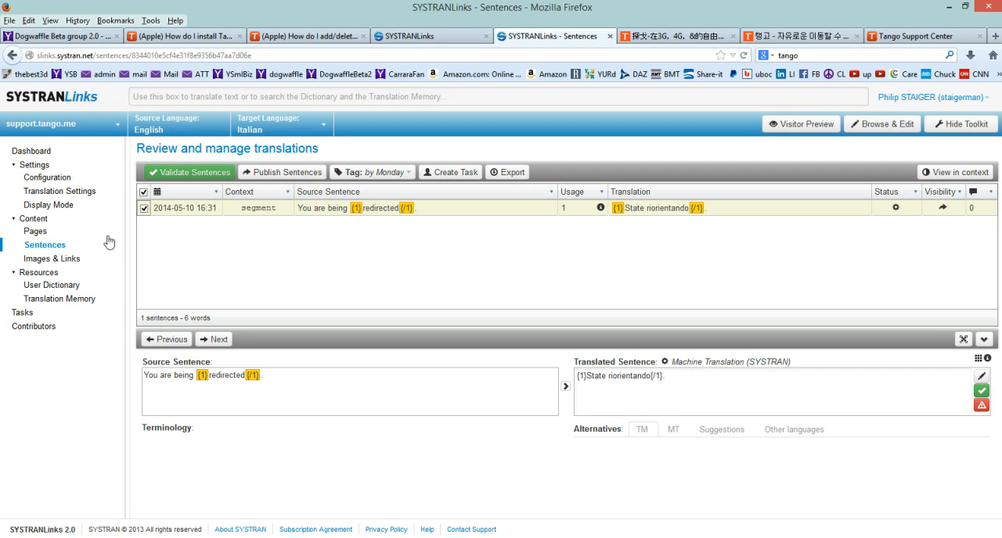
Go through the page list to the images and links list, and preview /images/flags/us.gif and /images/flags/fr.gif.
click(36, 231)
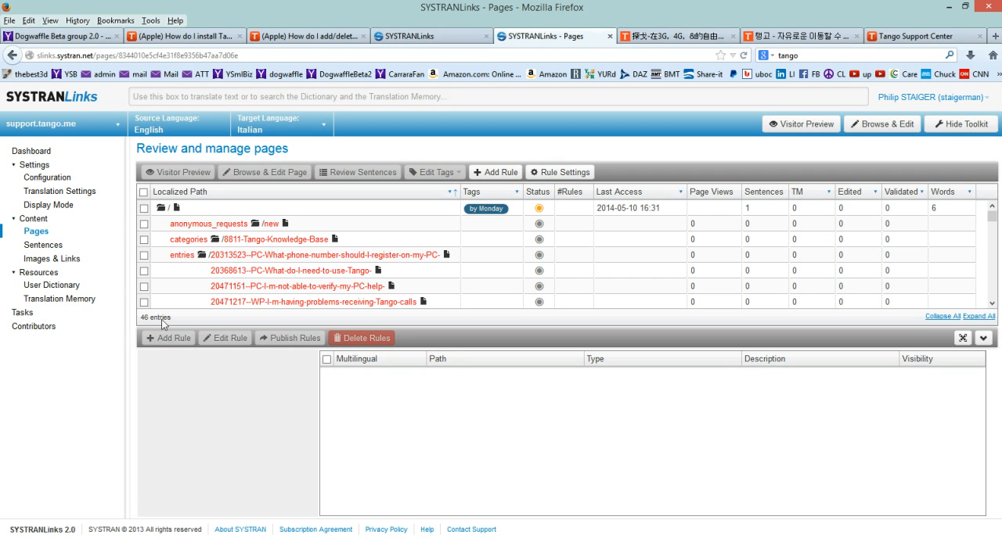
click(55, 259)
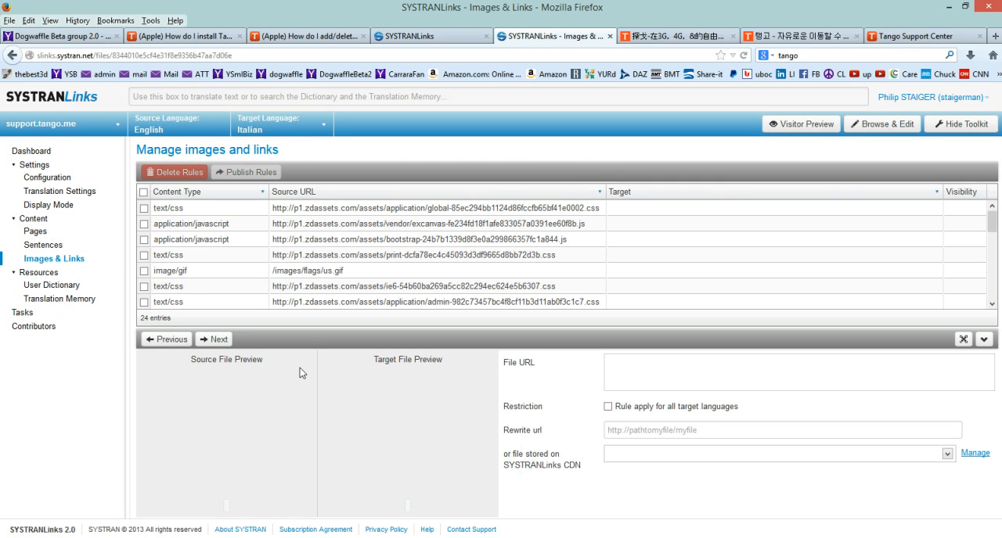
click(182, 271)
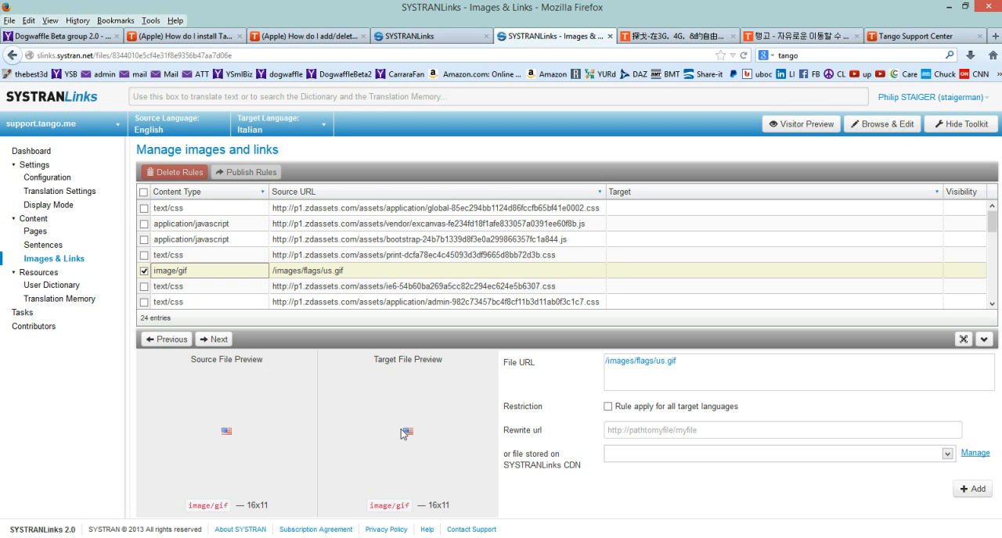
scroll(237, 261, down, 3)
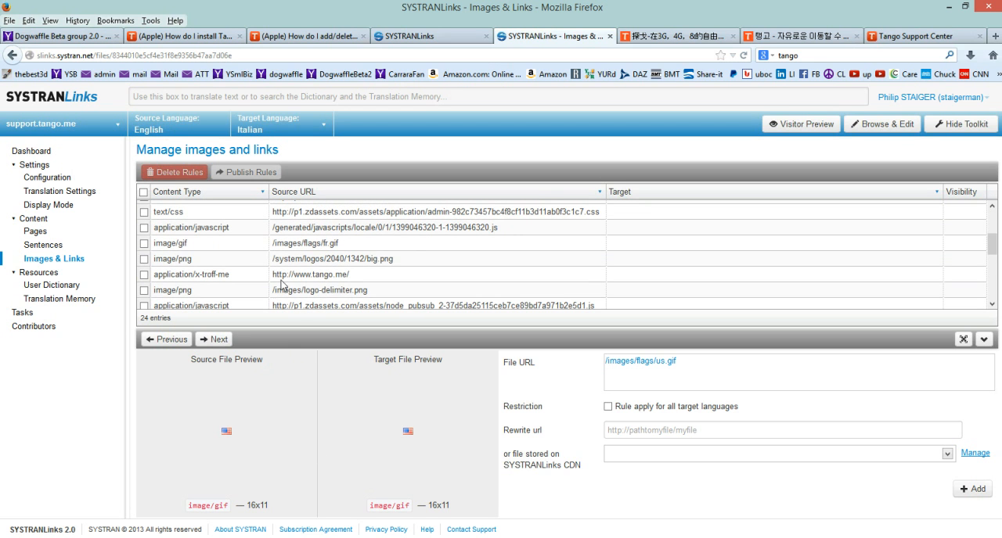
click(181, 244)
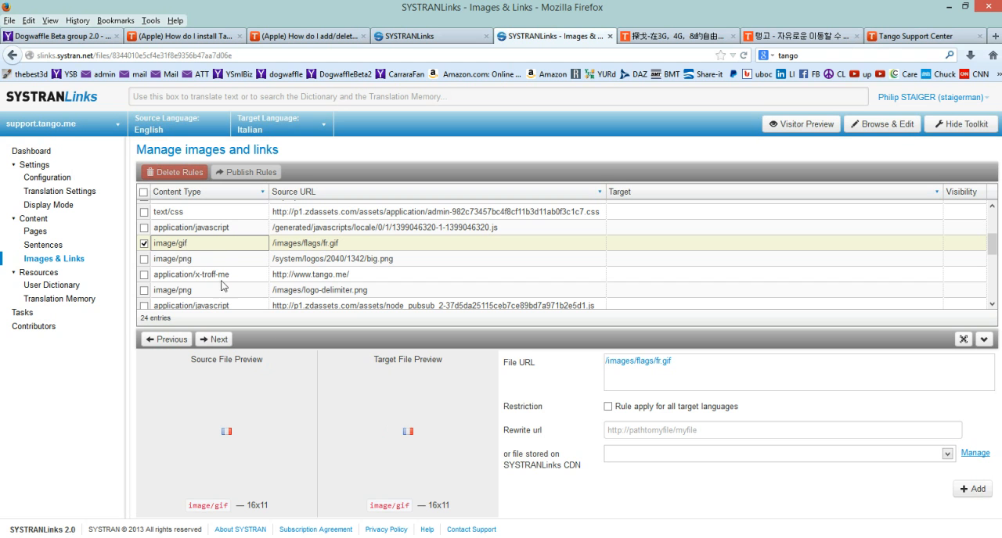
Filter the images and links list by content type to show only image/gif and image/png.
click(261, 193)
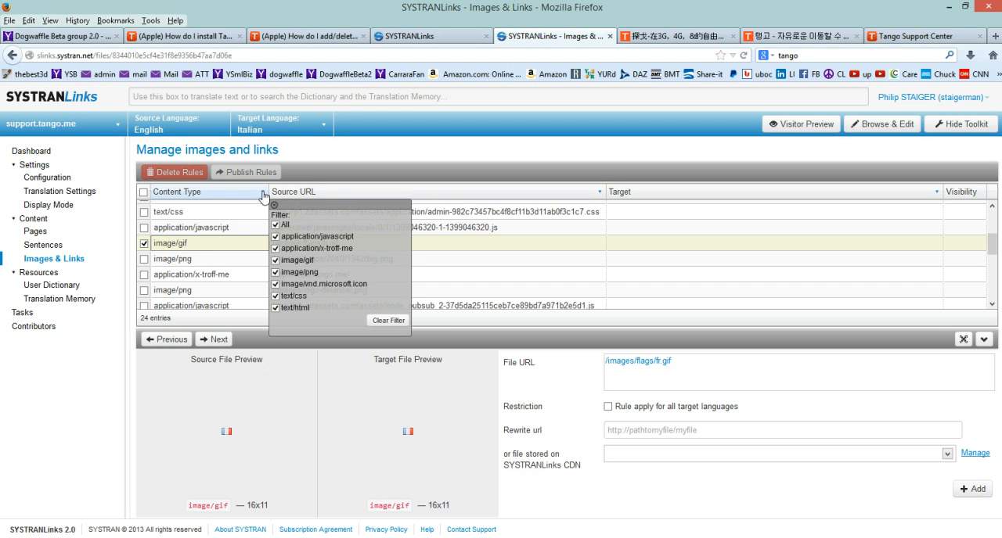
click(276, 226)
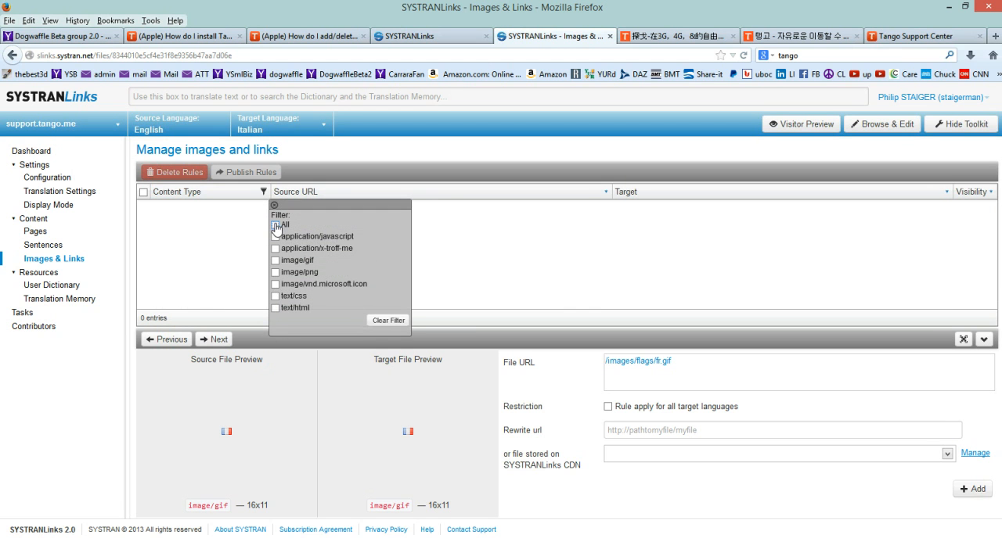
click(276, 272)
click(276, 260)
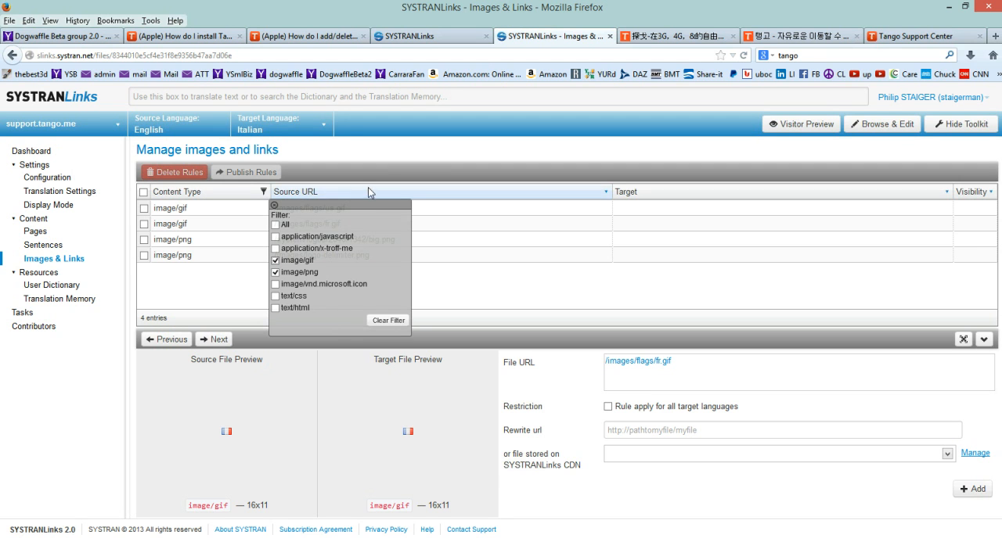
click(393, 166)
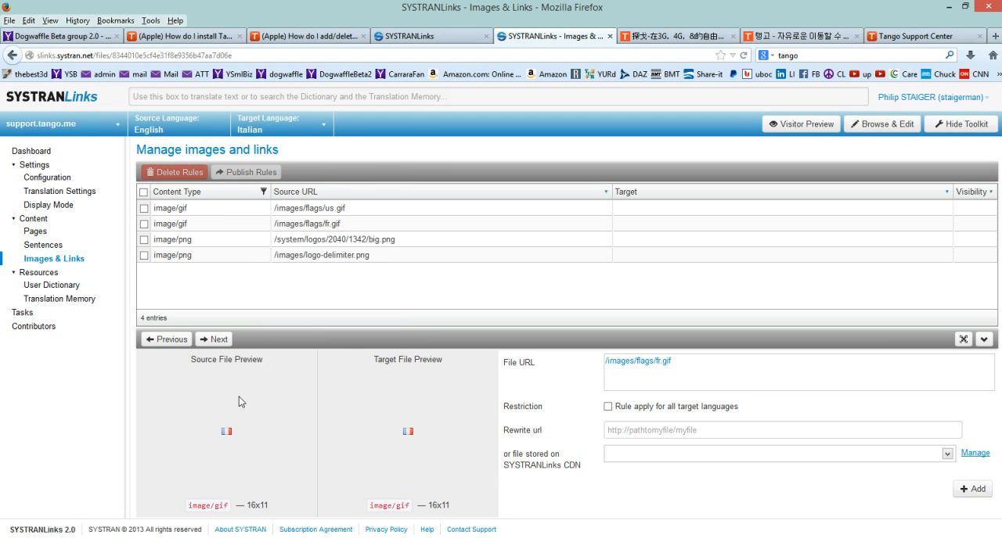
Preview the filtered images in turn: logo-delimiter.png, big.png, fr.gif and us.gif.
click(181, 242)
click(184, 256)
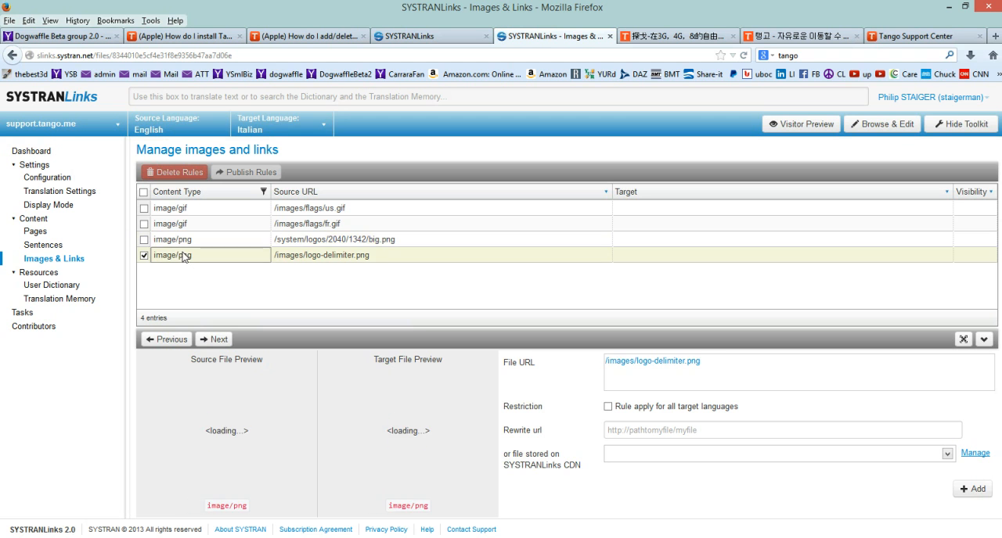
click(188, 244)
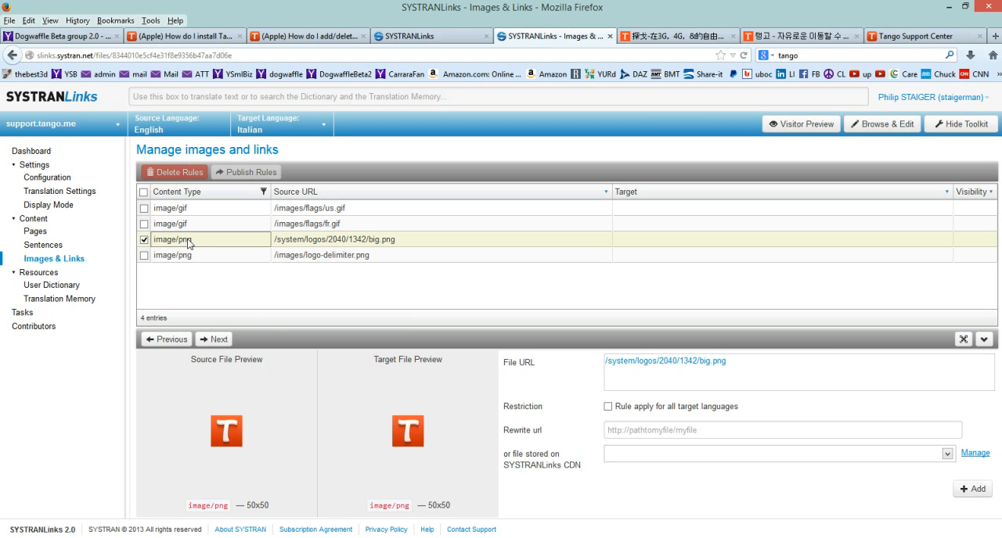
click(178, 226)
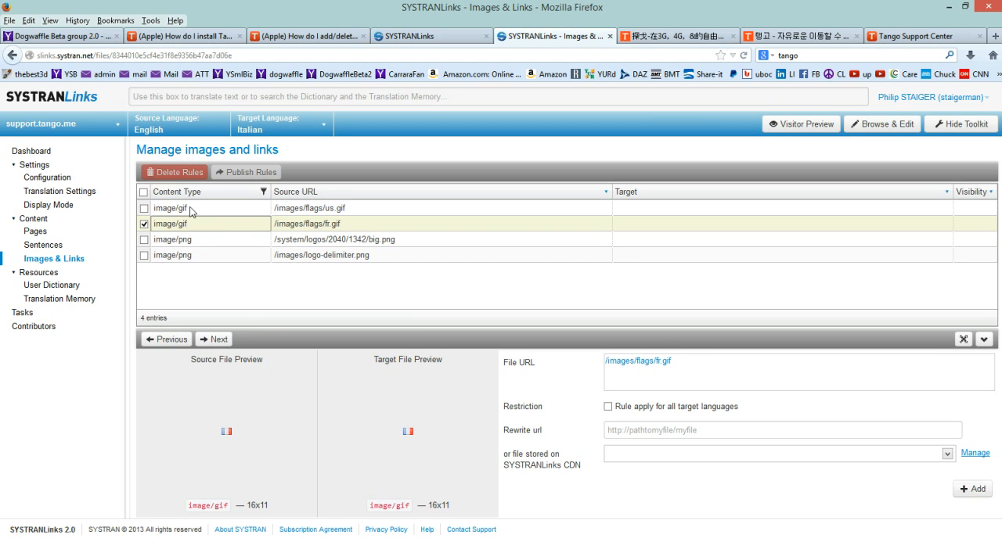
click(189, 209)
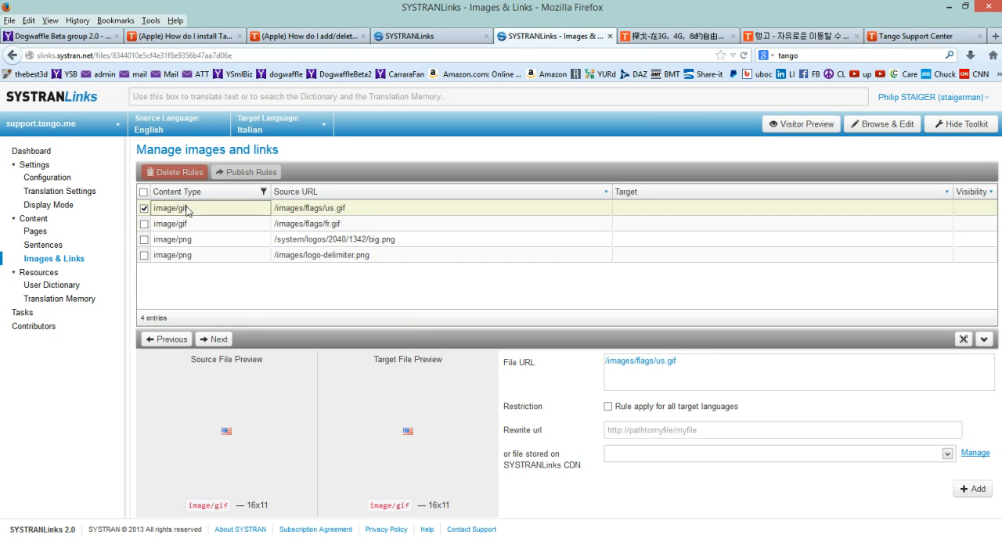
Open the Italian translation memory, and launch the visitor preview of the localized site.
click(52, 284)
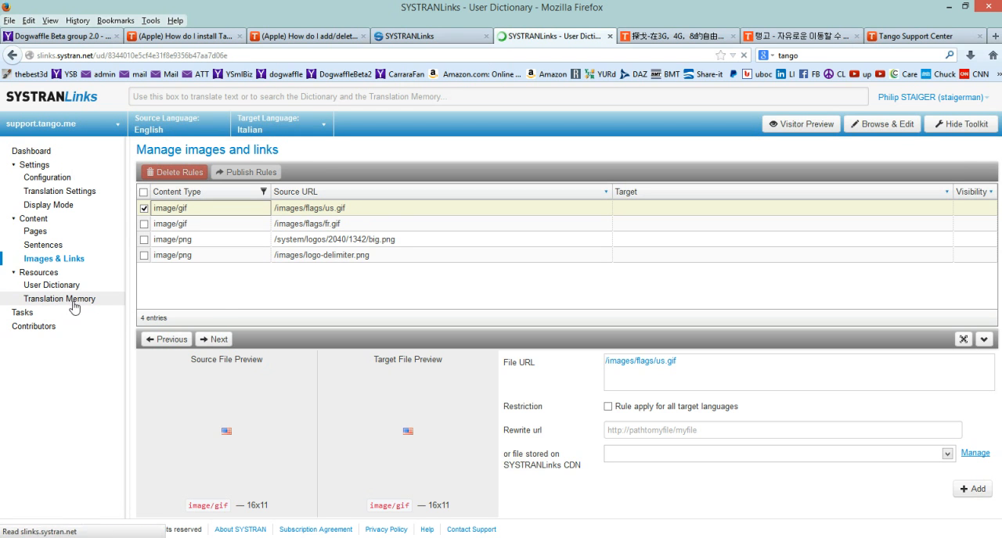
click(55, 302)
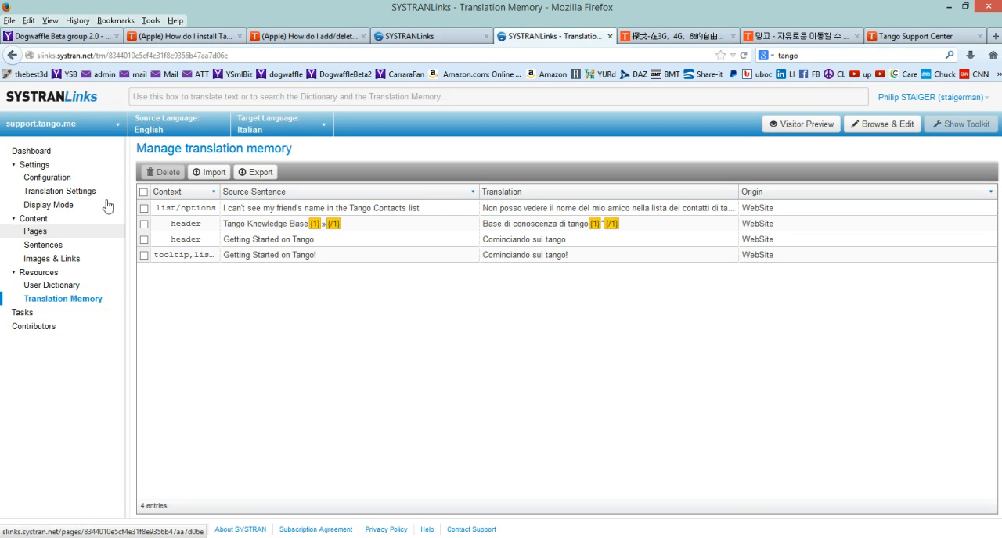
click(827, 127)
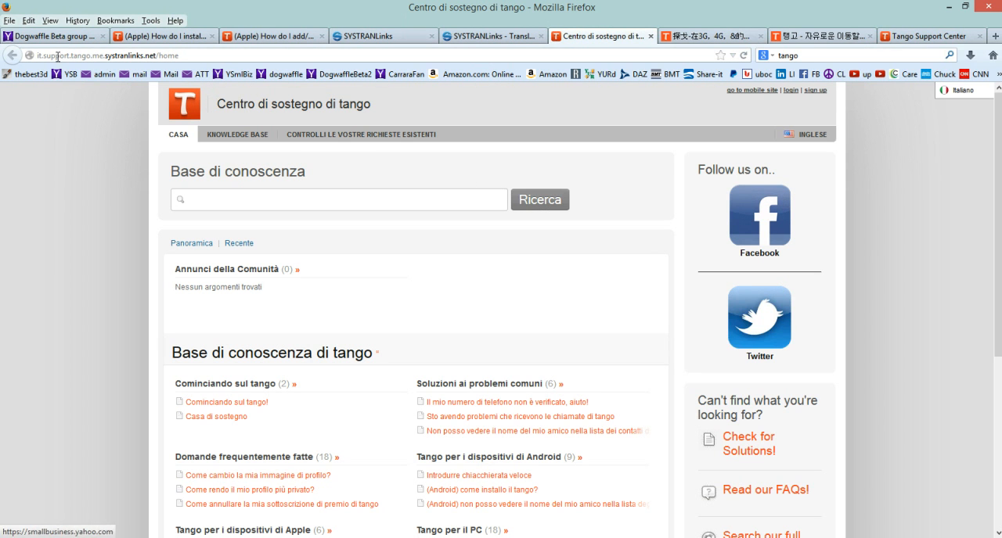
Examine the parts of the preview's web address: the language prefix, the systranlinks.net domain and the page path.
drag(38, 54, 170, 52)
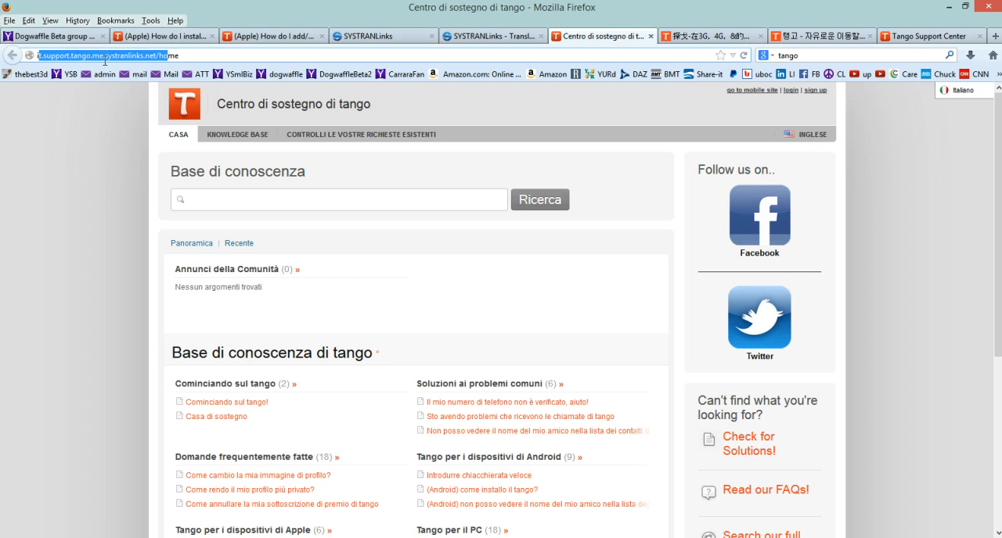
click(104, 57)
drag(188, 55, 98, 55)
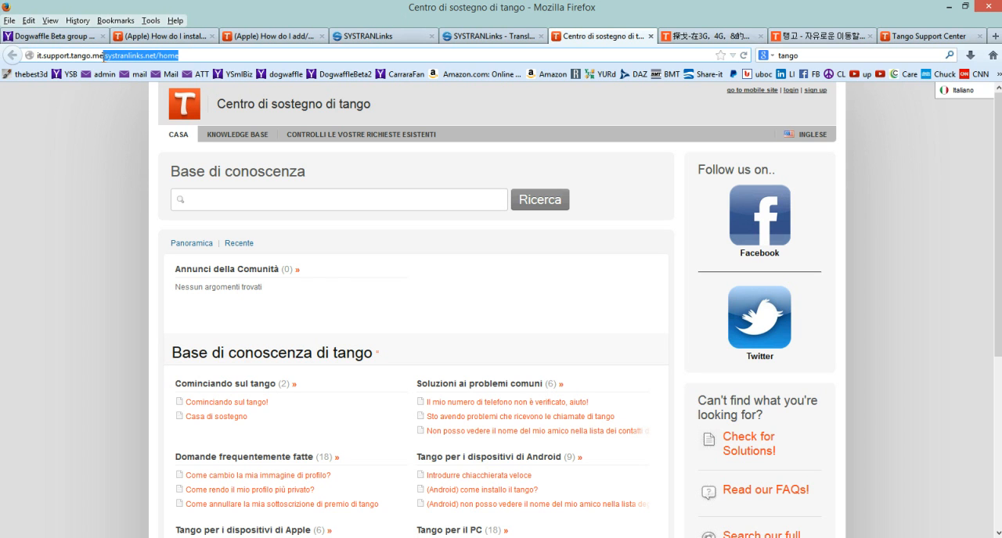
click(108, 56)
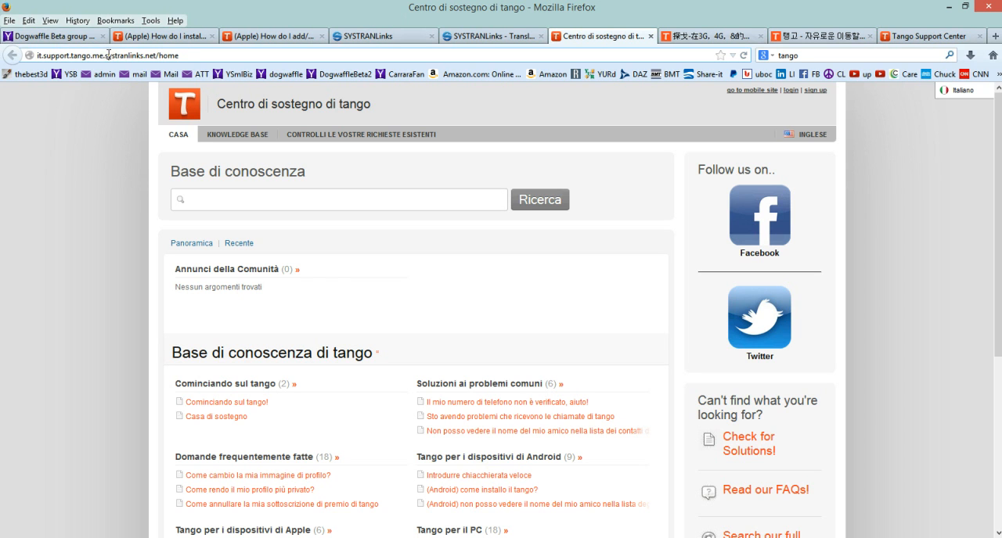
drag(106, 55, 138, 57)
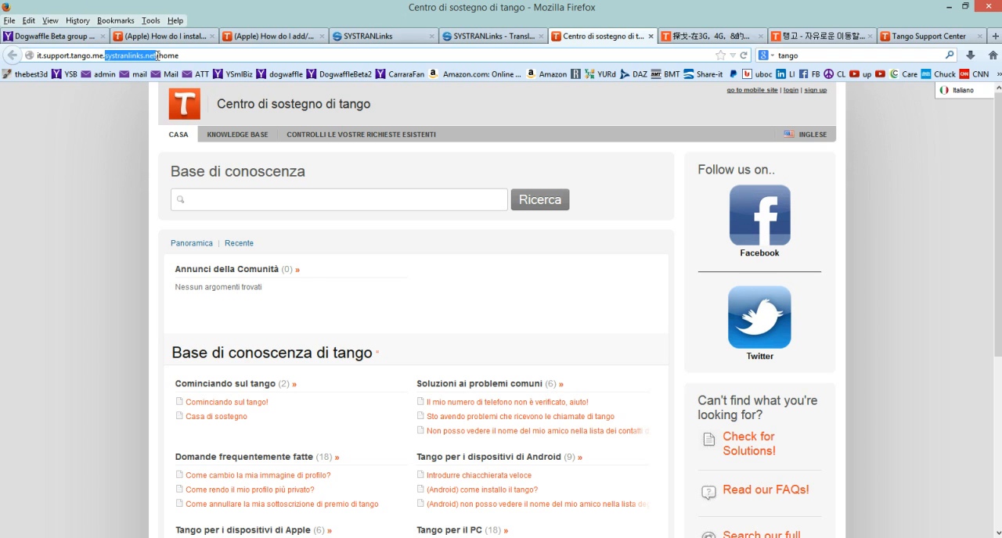
click(164, 55)
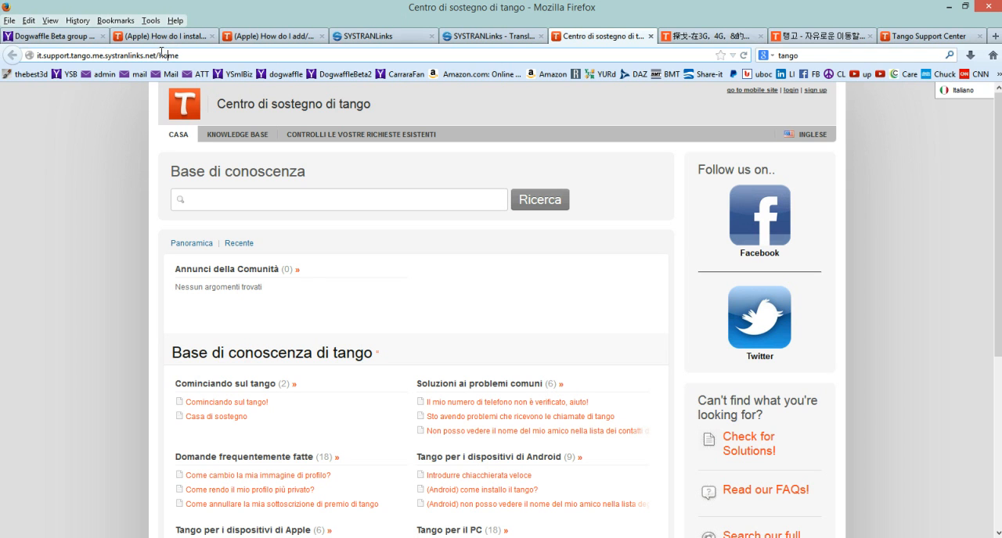
double_click(170, 55)
drag(44, 56, 27, 56)
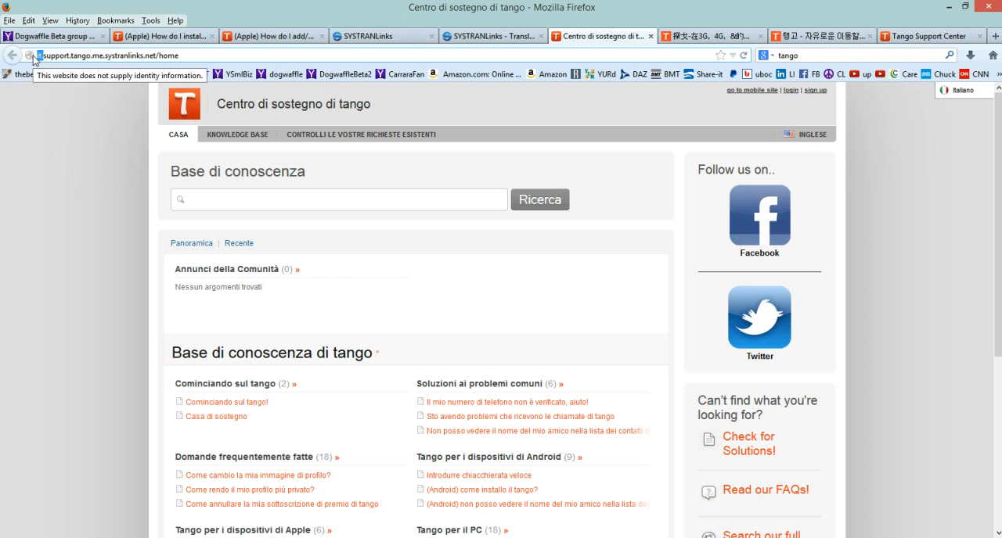
Switch the localized support home page to Nederlands and back to Italiano.
mouse_move(964, 97)
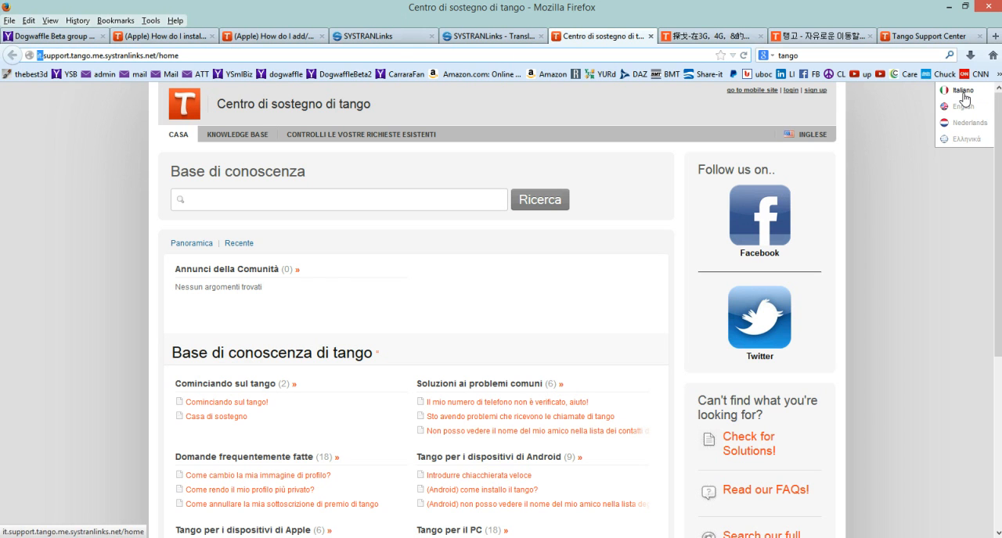
click(969, 124)
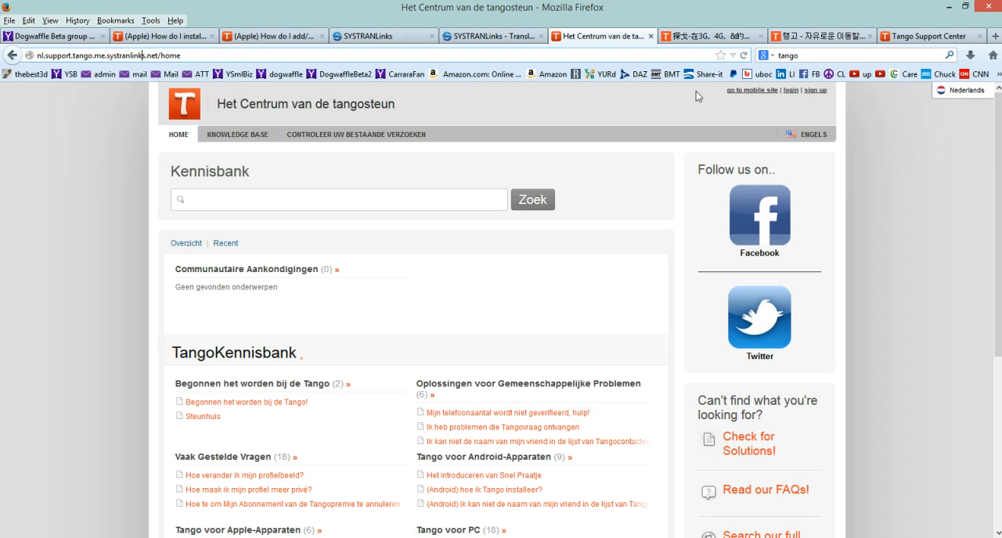
mouse_move(971, 94)
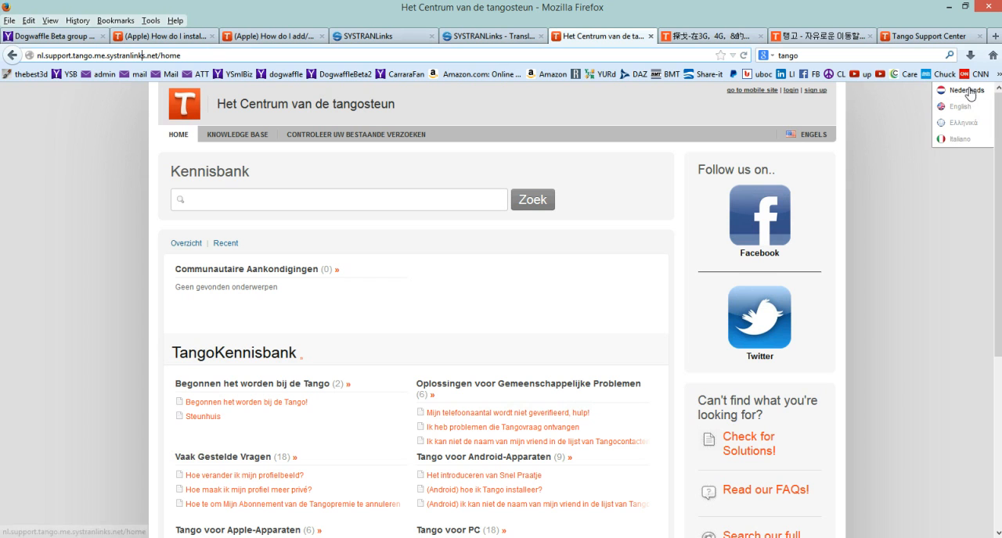
click(962, 142)
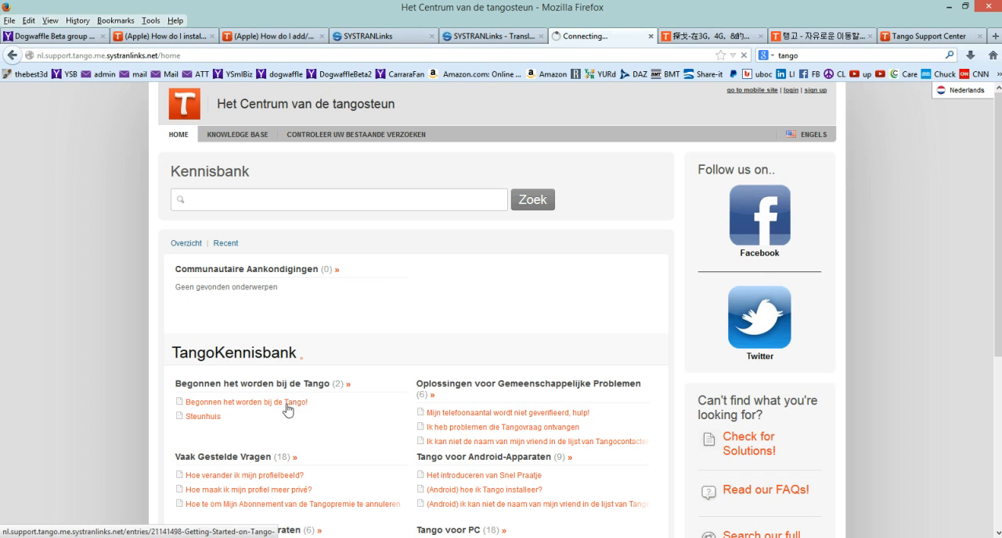
mouse_move(969, 93)
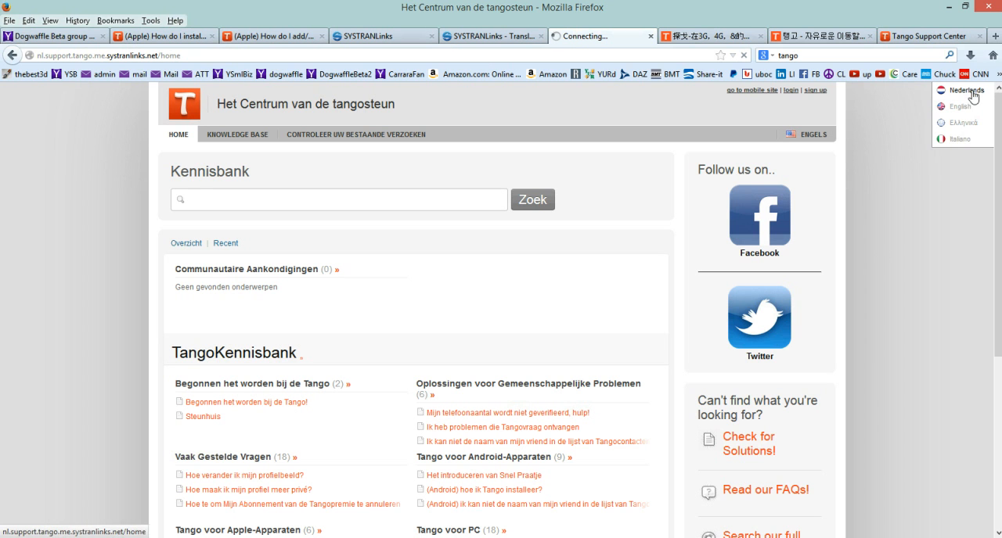
click(958, 140)
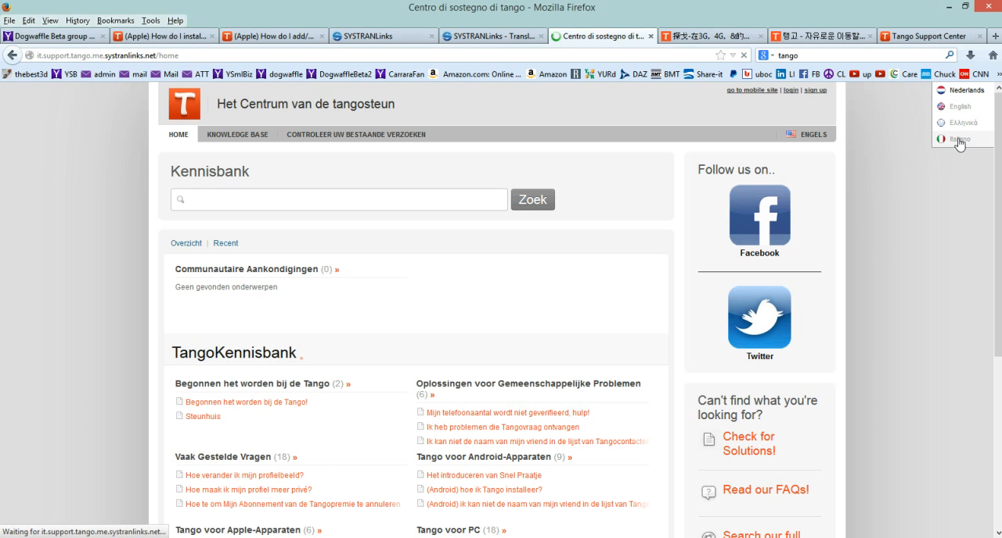
Open the article "Cominciando sul tango!" and read through its Italian translation.
click(247, 408)
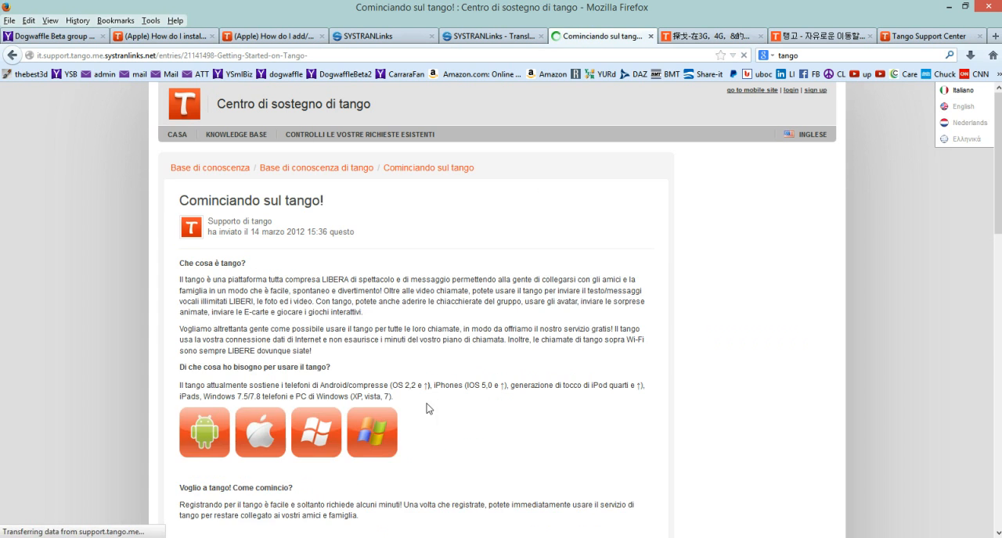
scroll(575, 318, down, 5)
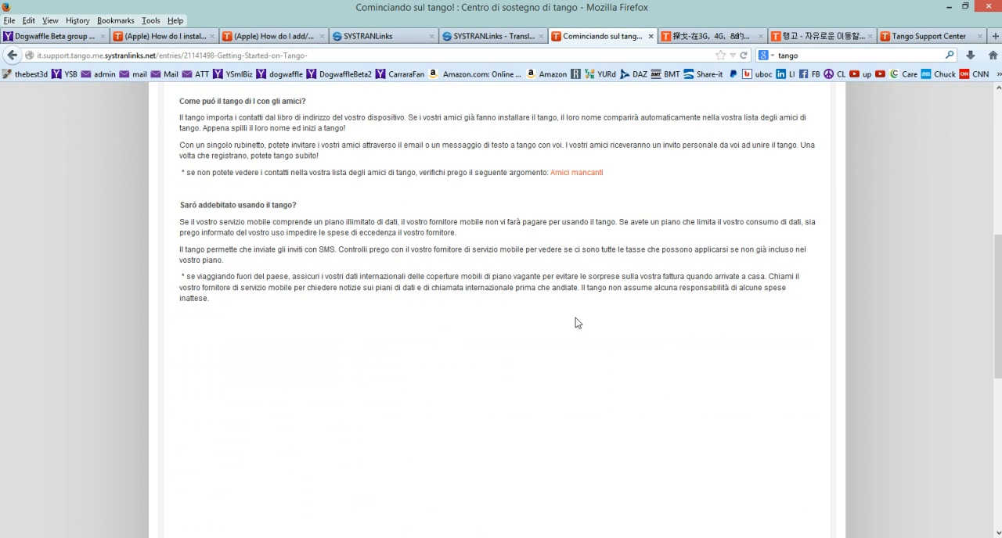
Try twice to switch the article "Cominciando sul tango!" to Français with the site's own language selector, returning to the article each time.
scroll(575, 317, up, 5)
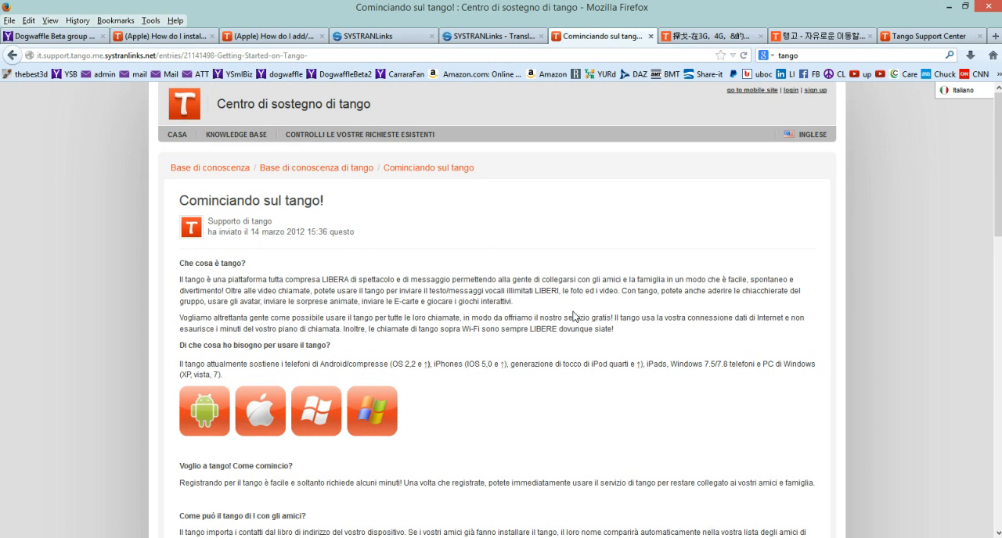
mouse_move(958, 91)
mouse_move(819, 138)
click(723, 159)
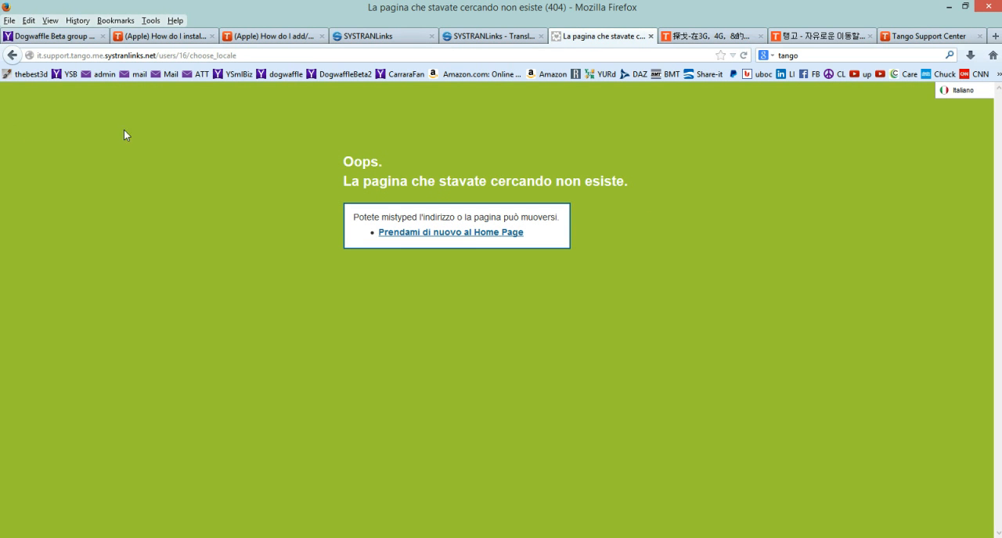
click(20, 56)
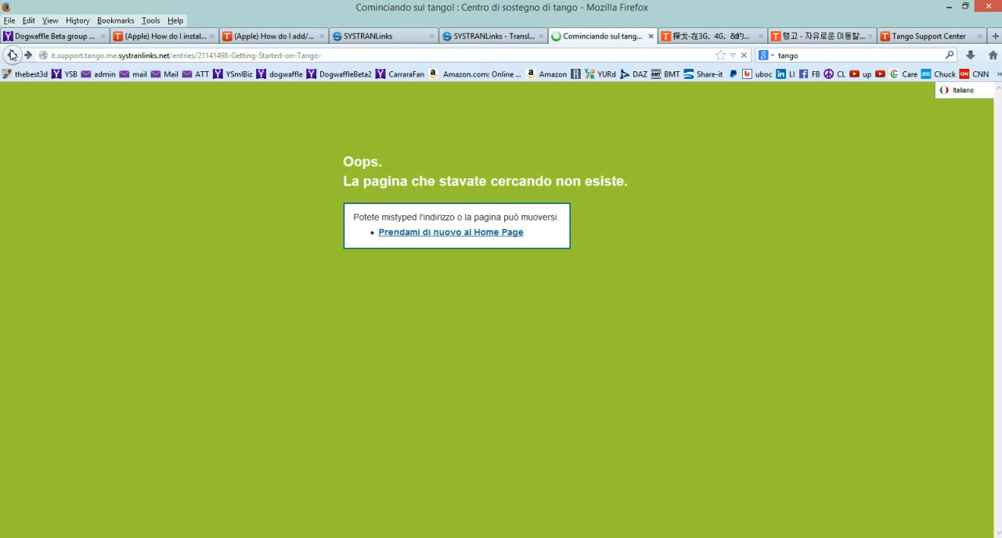
mouse_move(794, 147)
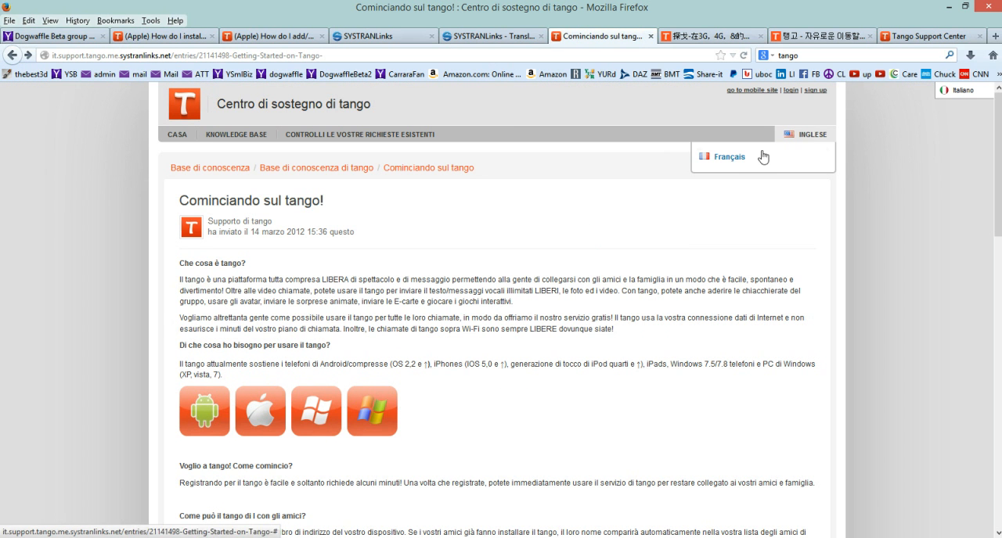
click(738, 158)
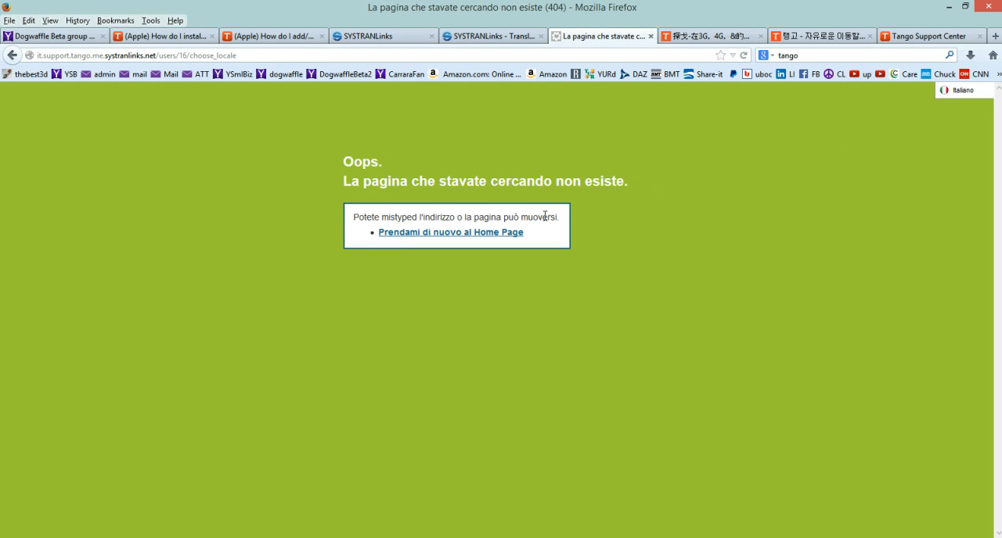
click(15, 56)
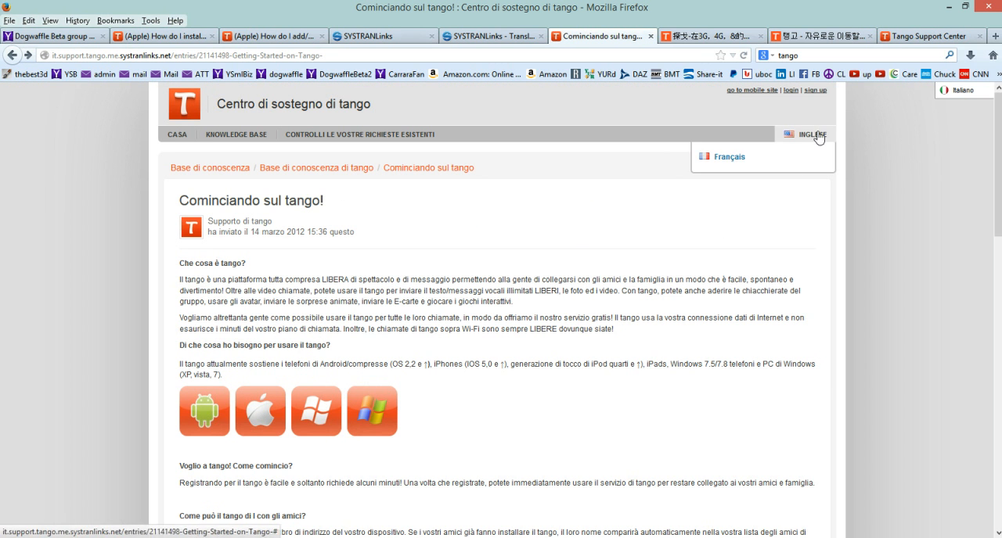
Go to the Tango knowledge base category and open the PC article "(PC) che cosa fanno io debba usare il tango?".
click(302, 169)
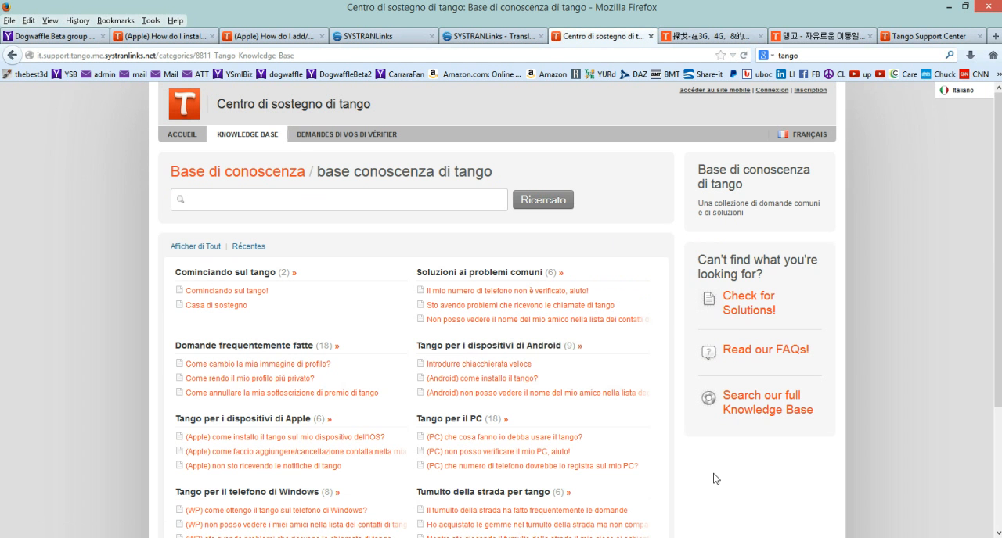
scroll(452, 440, down, 2)
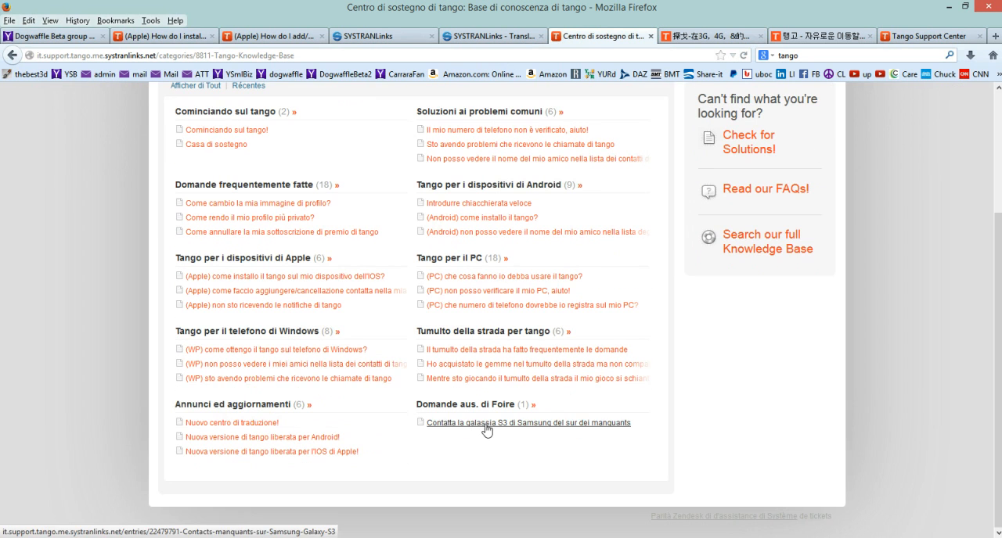
click(510, 279)
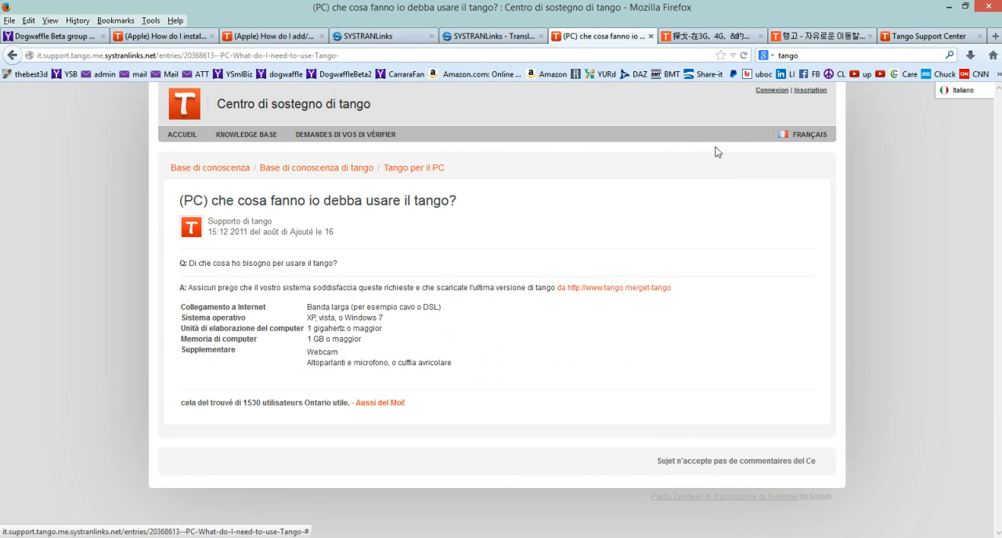
Switch the site's own language selector to Inglese and go to the support home page.
click(801, 139)
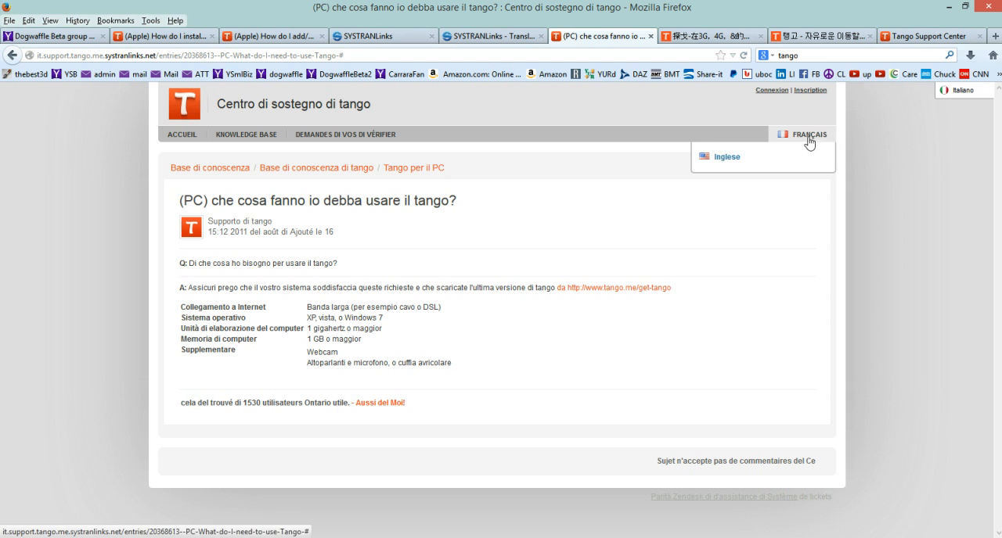
click(725, 159)
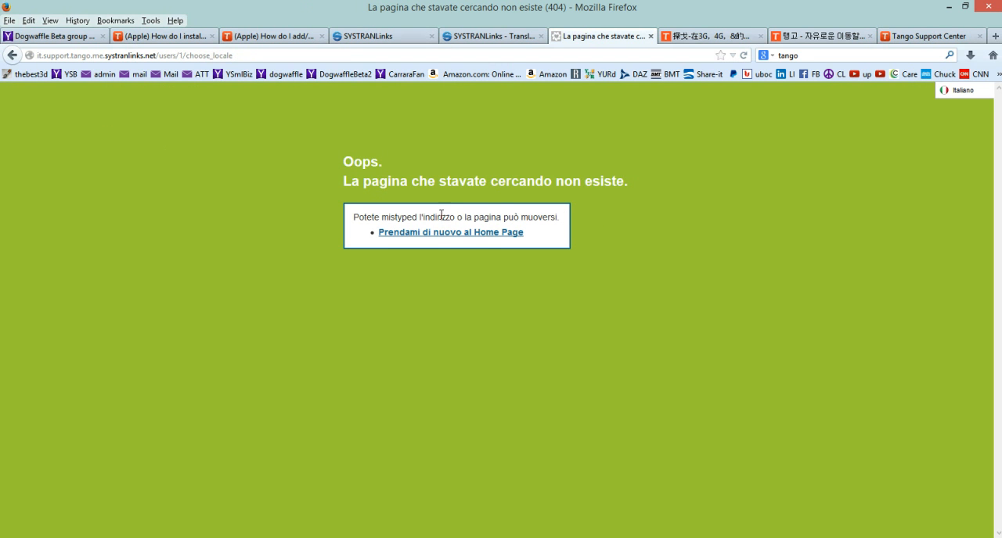
click(435, 234)
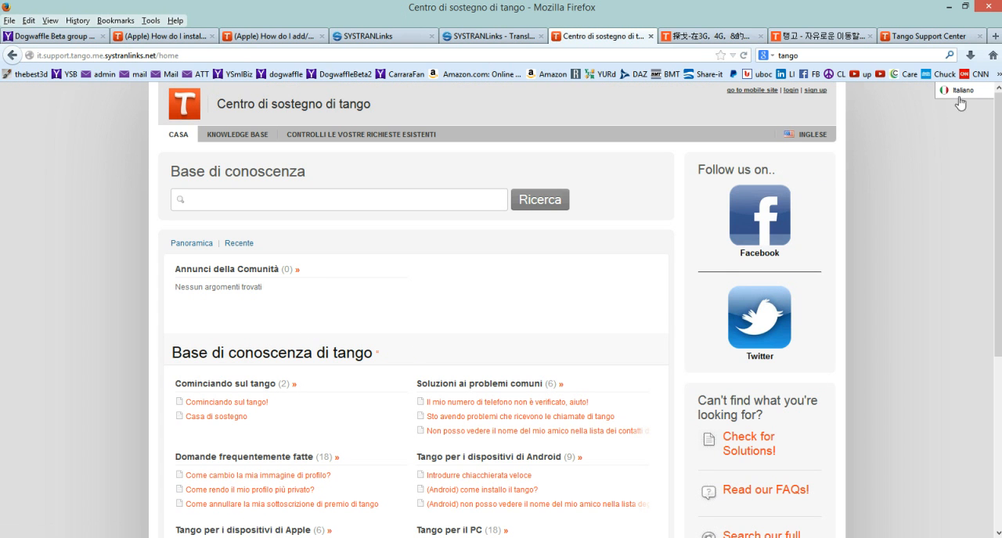
Open the article "(Apple) non sto ricevendo le notifiche di tango" and examine its Italian text and the phone settings image.
scroll(287, 451, down, 3)
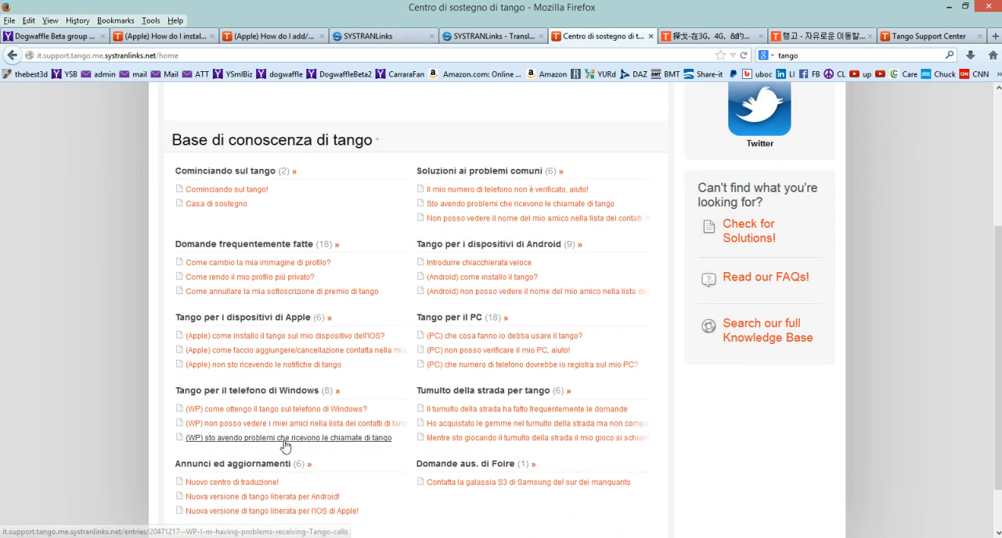
click(223, 365)
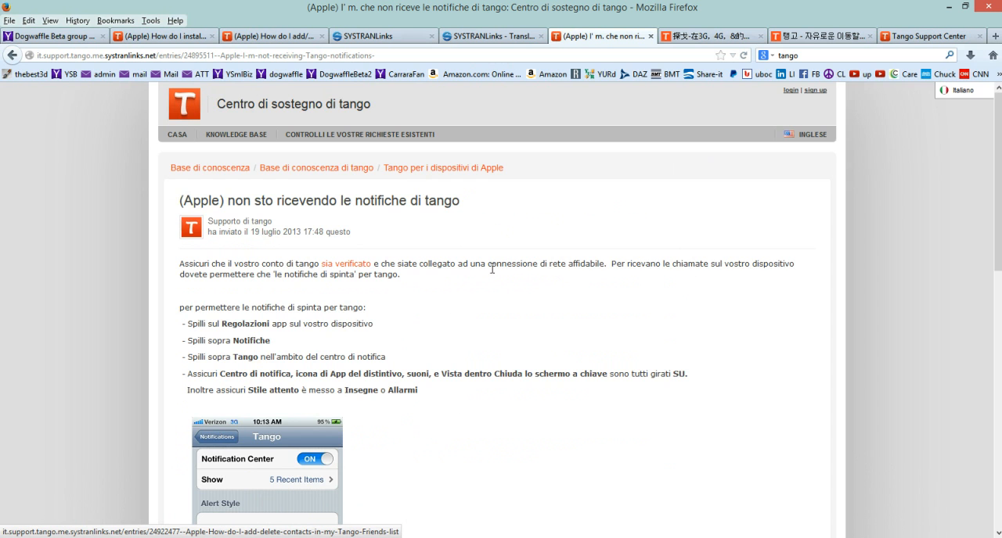
scroll(524, 261, down, 3)
scroll(523, 261, up, 3)
scroll(267, 363, down, 3)
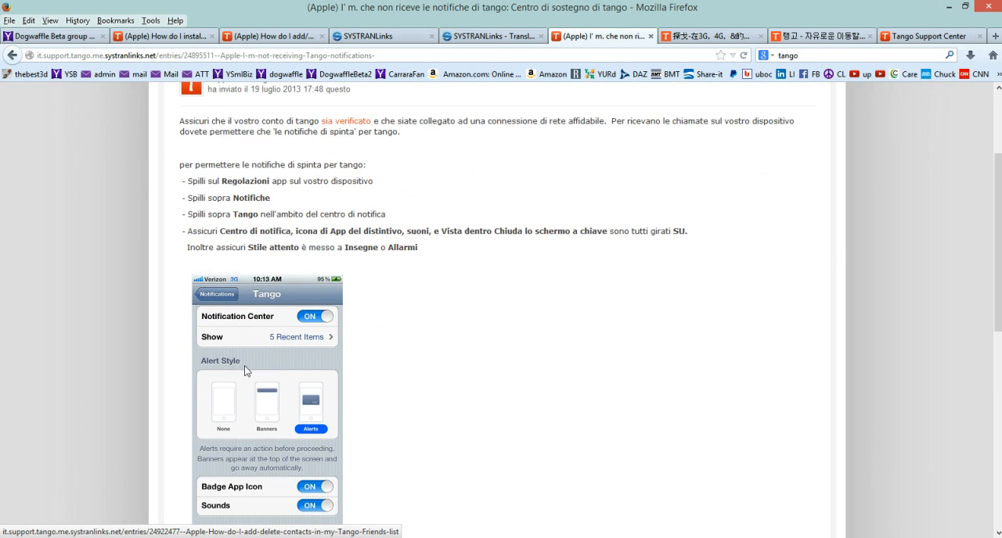
right_click(241, 352)
click(421, 321)
scroll(705, 318, up, 3)
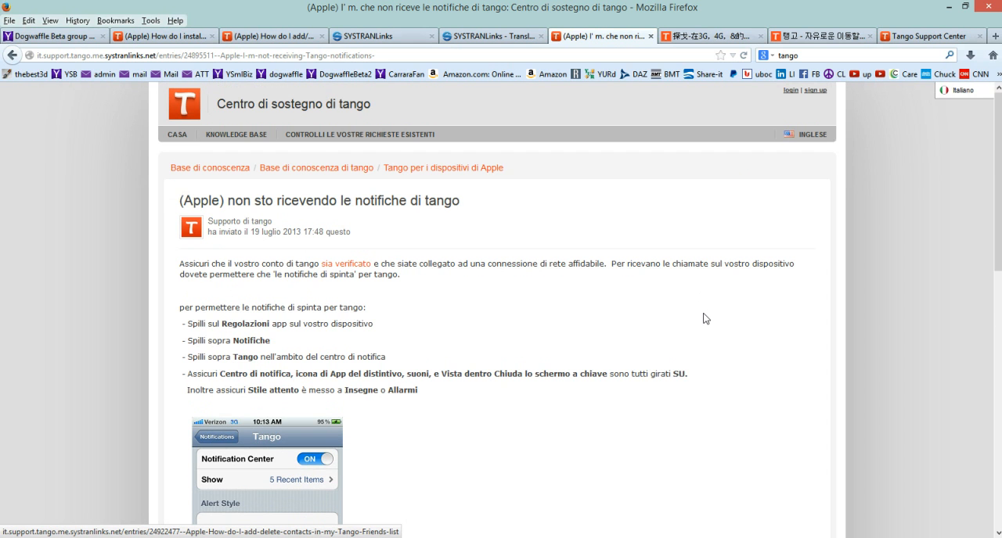